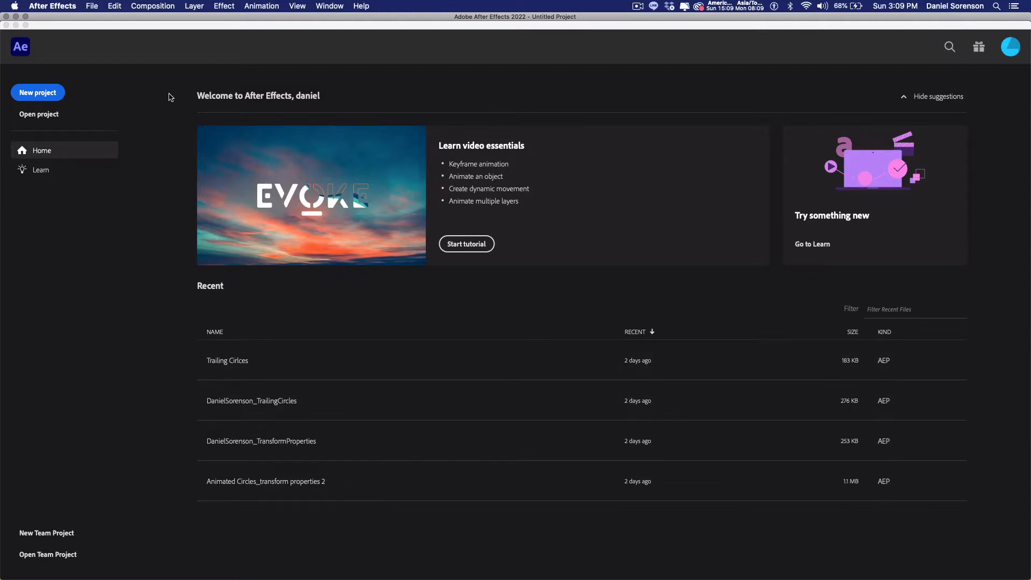
Step: Create a new project and save it as "Gettting started.aep" in the AE Getting Started folder
click(38, 95)
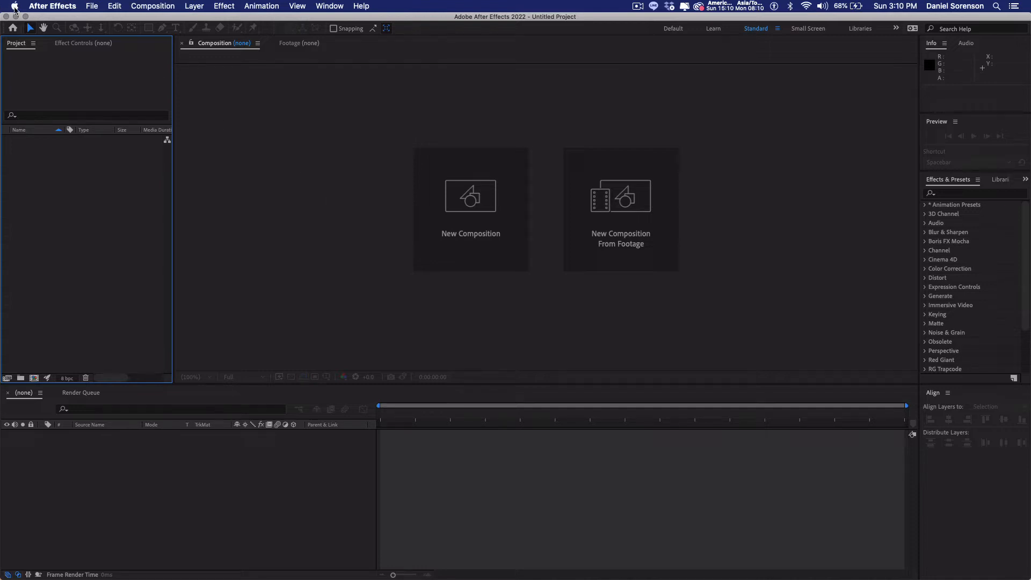
click(93, 7)
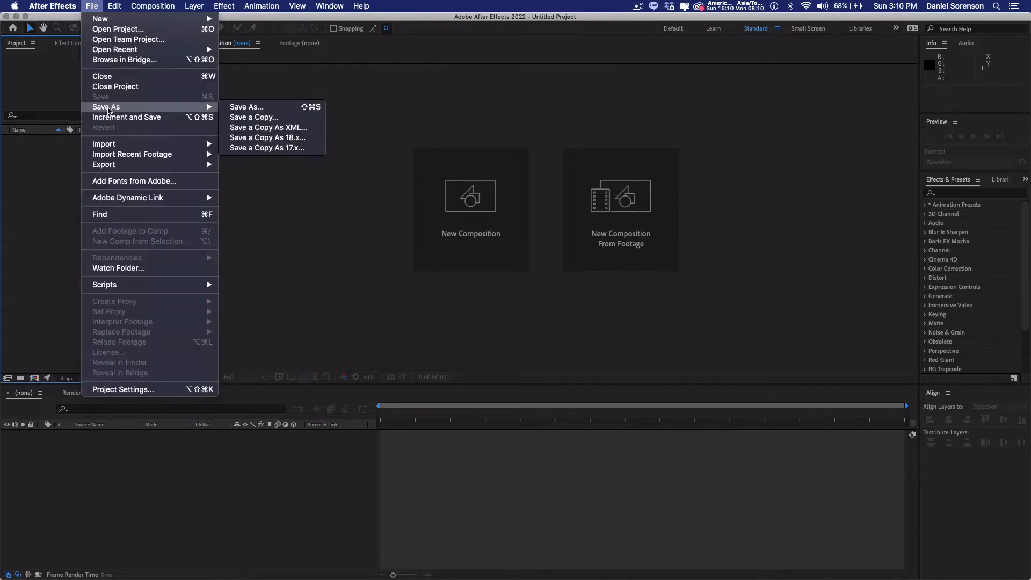
click(102, 105)
click(95, 8)
click(240, 114)
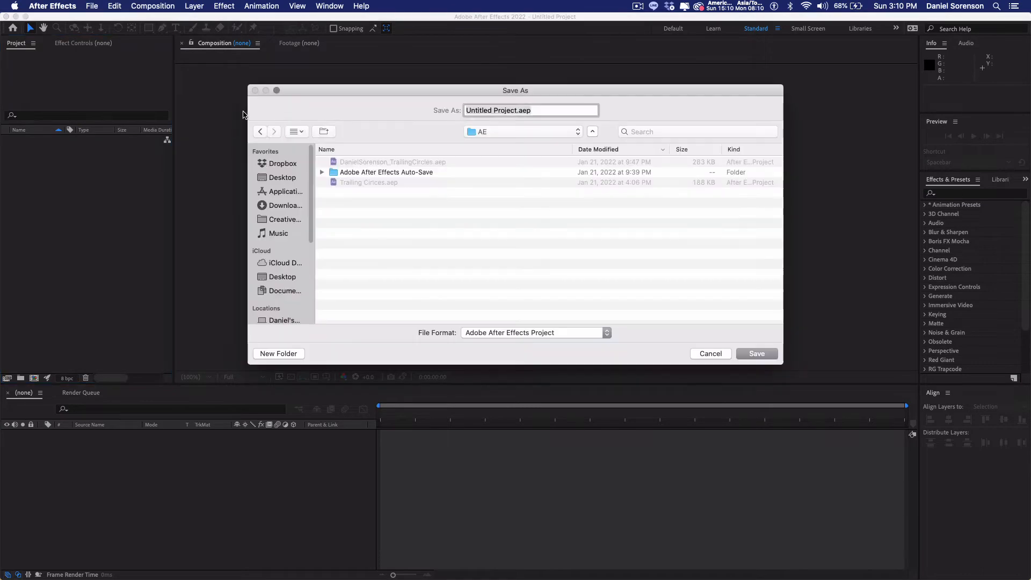
click(517, 111)
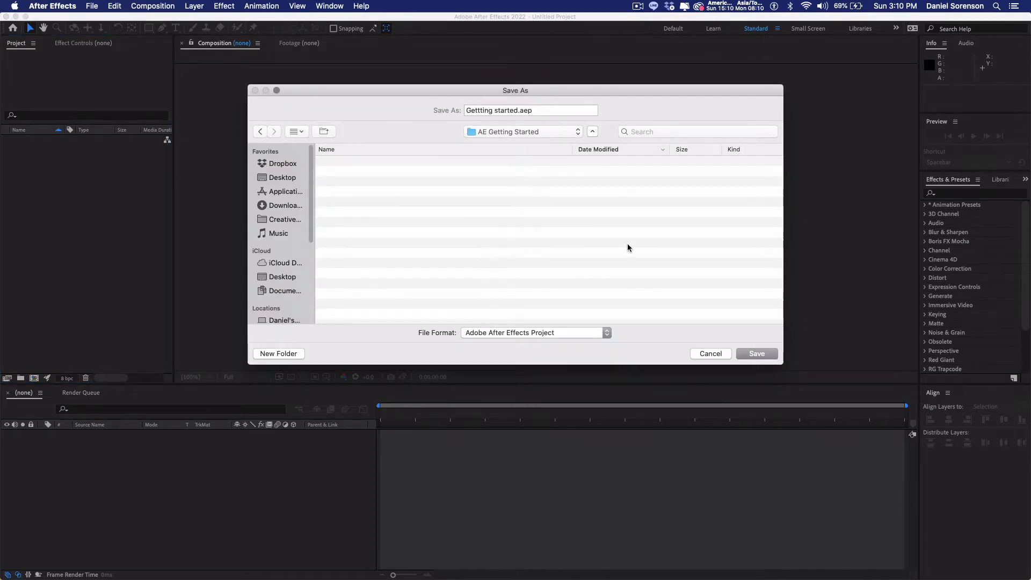
click(757, 353)
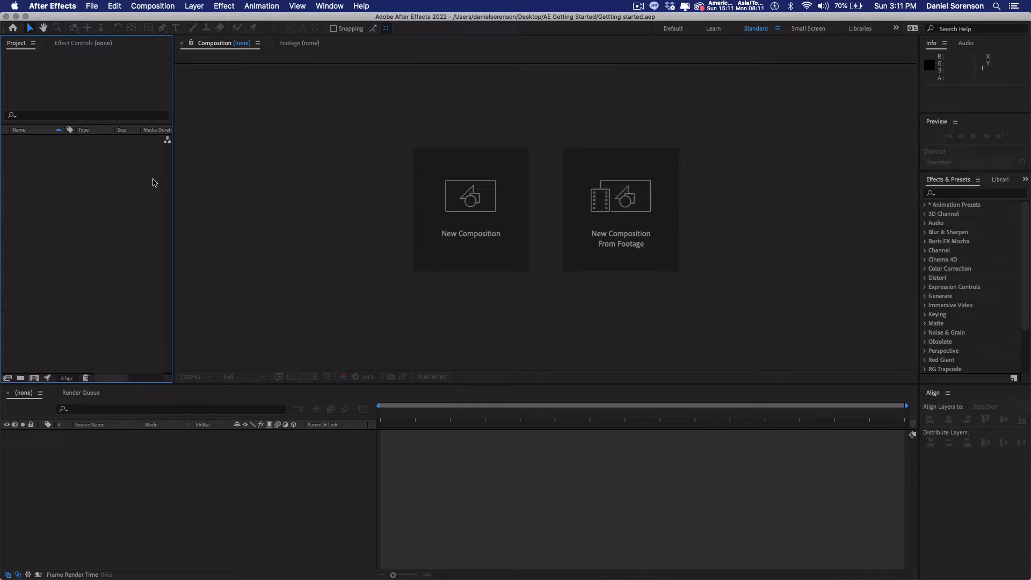
Step: Create a project folder named "00_Renders Comps"
click(20, 378)
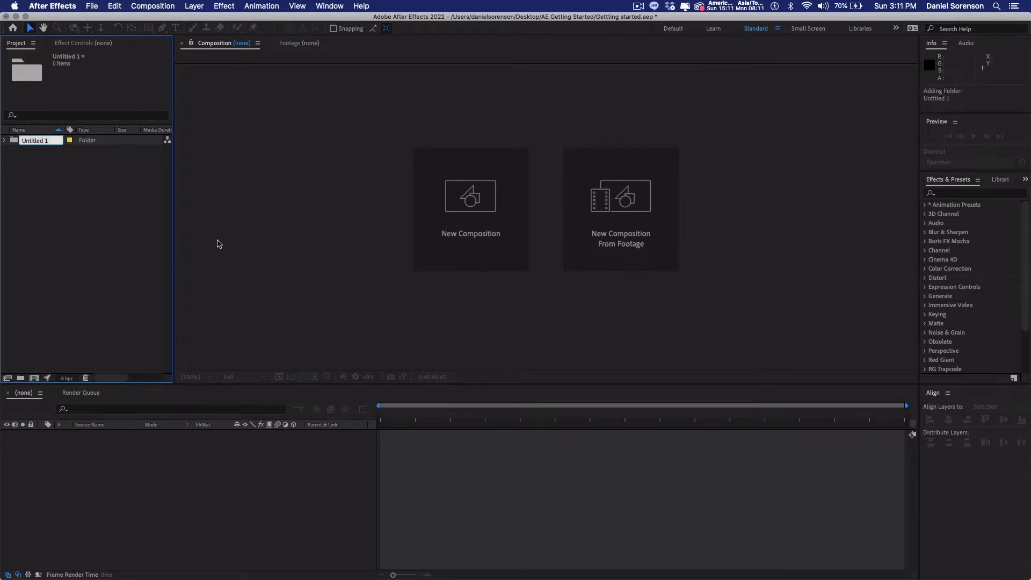
text(00)
text(_Renders)
text( Comps)
click(41, 188)
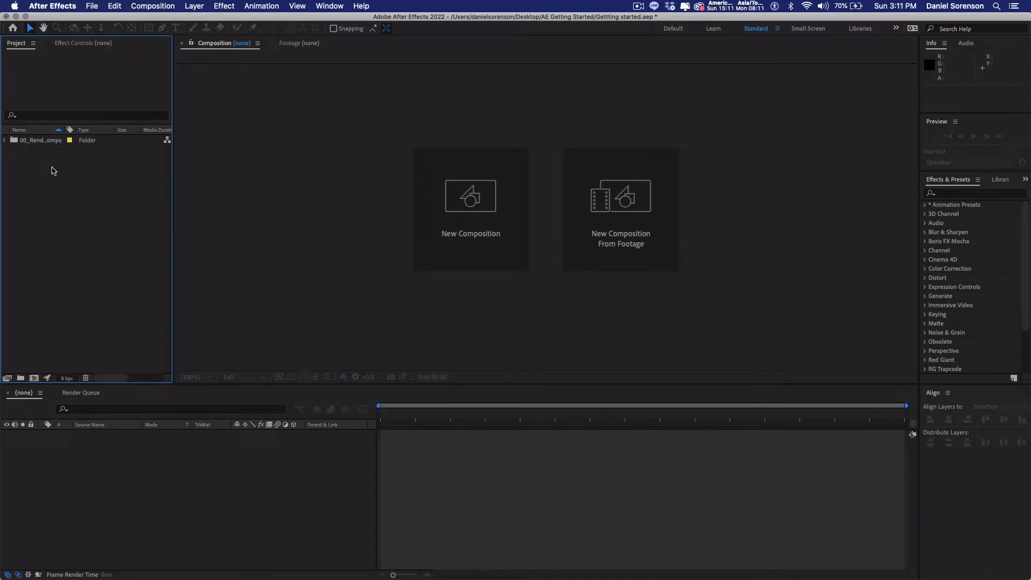
Step: Create a second project folder named "01_Precomps Comps" and keep the items sorted by name in ascending order
click(17, 129)
click(20, 378)
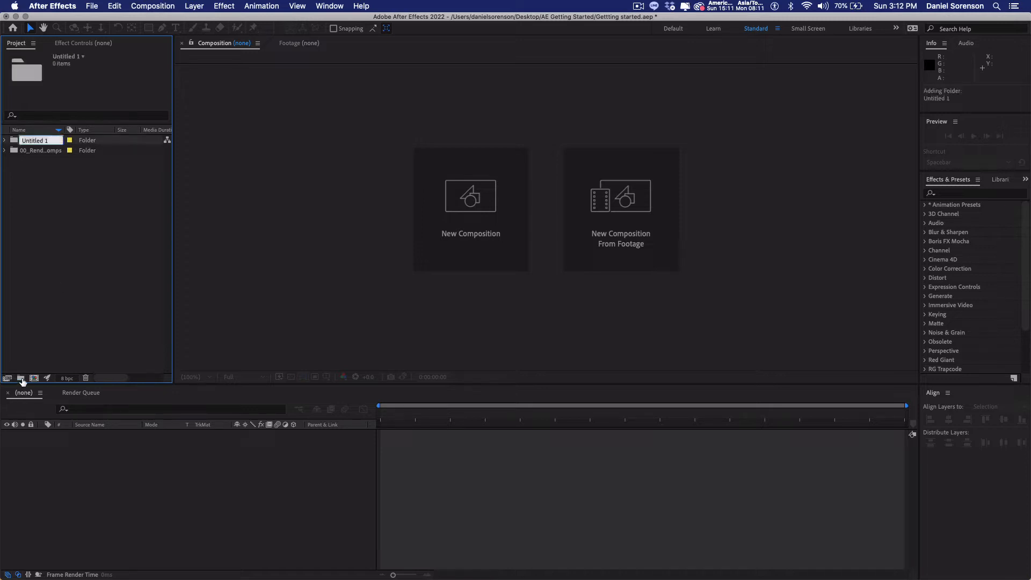
text(01)
text(_Precomps)
text( Comps)
click(80, 251)
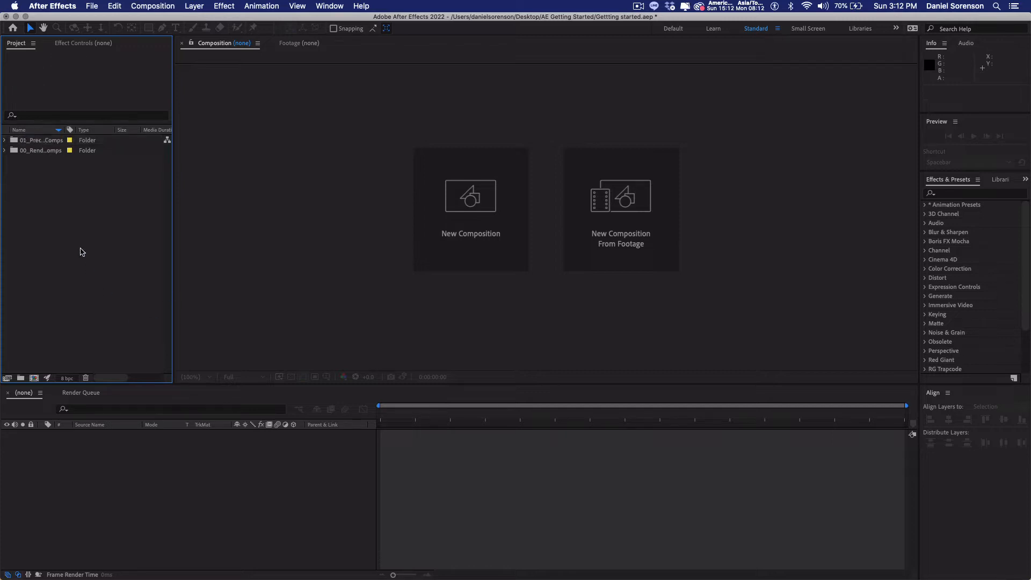
click(19, 131)
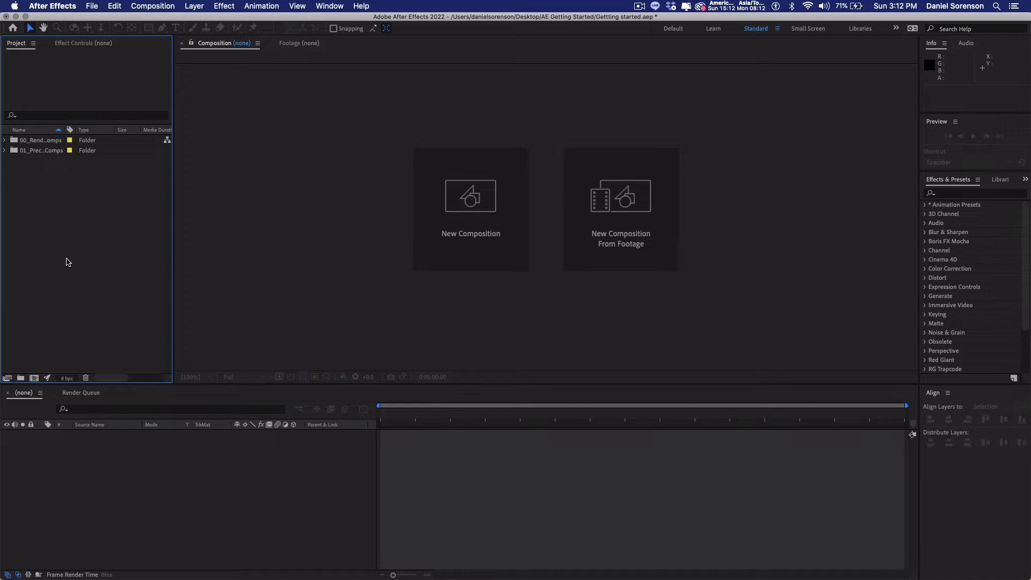
Step: Create a third top-level project folder named "02_Footage"
click(20, 378)
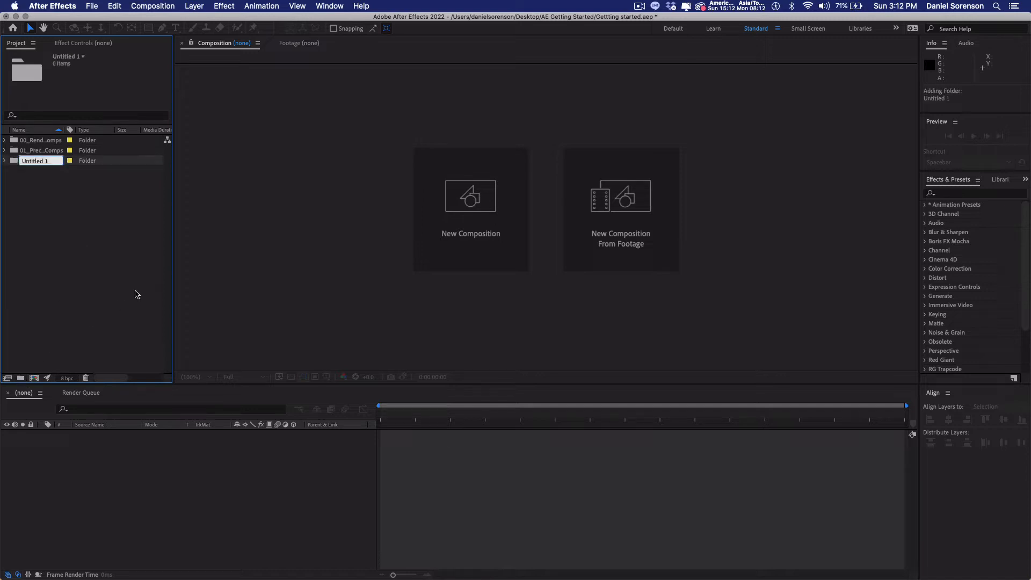
text(02_Footage)
click(69, 252)
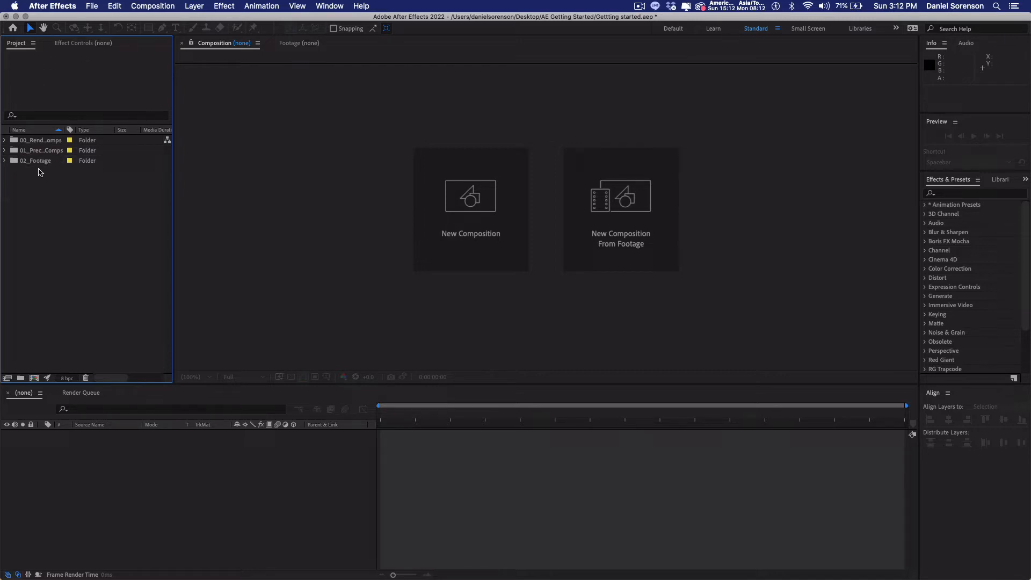
Step: Create a subfolder named "AI" inside the 02_Footage folder
click(40, 162)
click(20, 377)
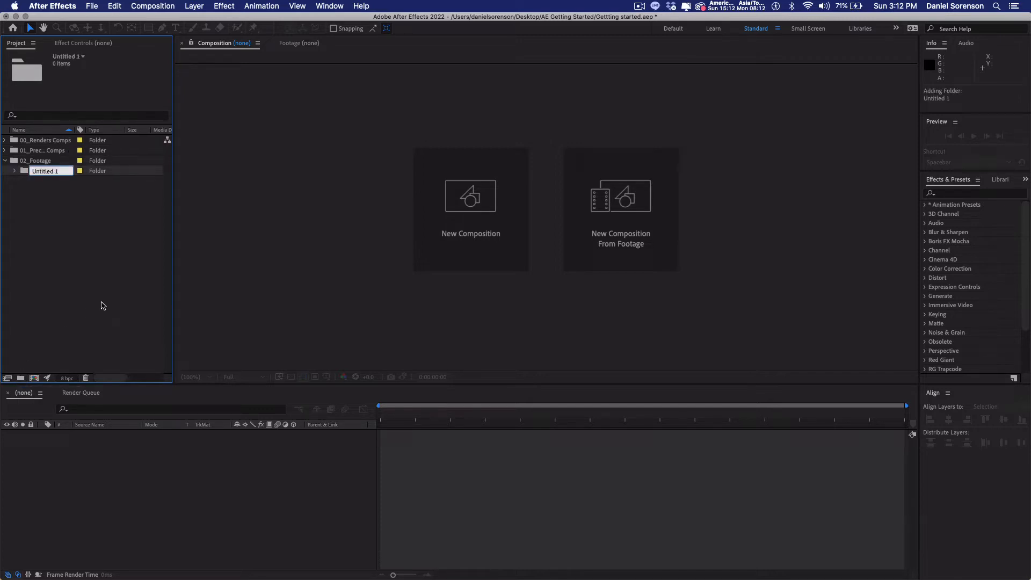
text(AI)
click(80, 268)
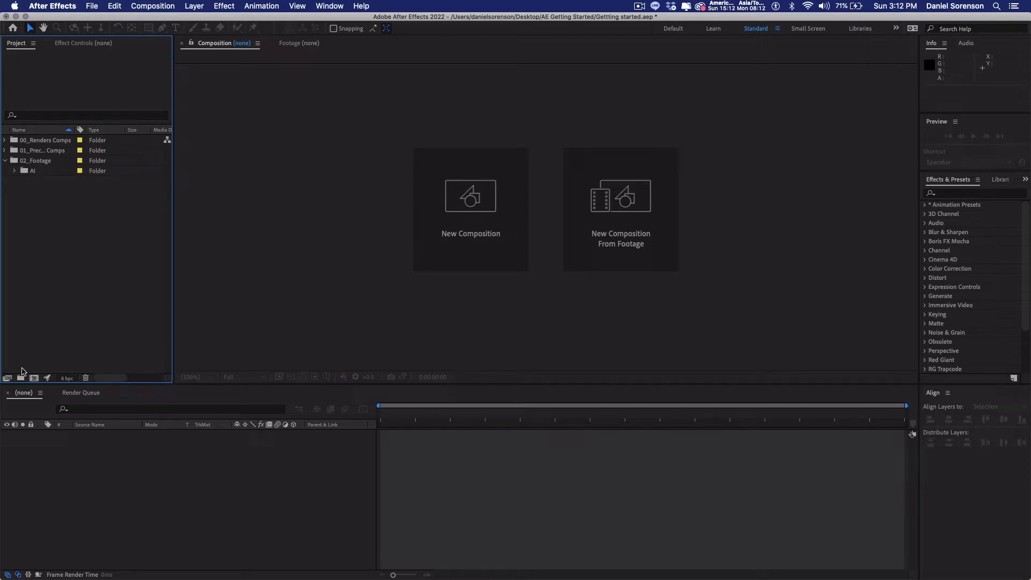
Step: Create a folder named "Images" and move it into the 02_Footage folder
click(20, 378)
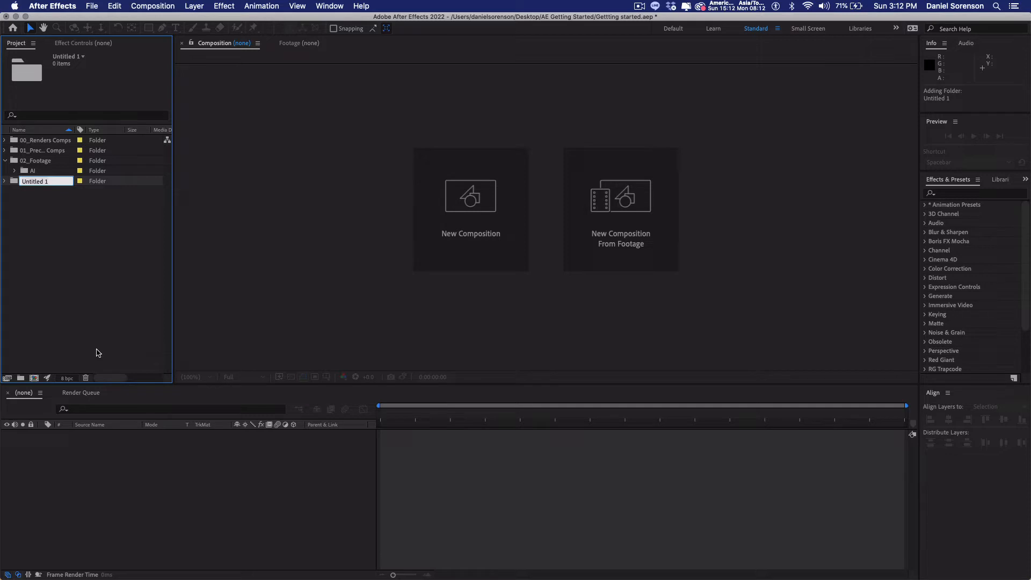
text(Images)
key(Return)
drag(12, 183, 27, 162)
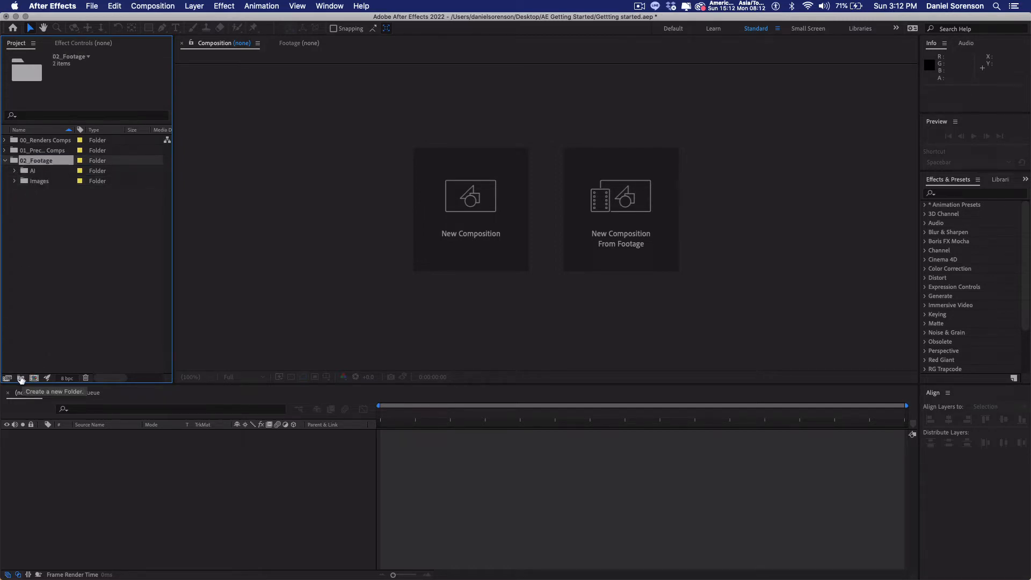
Step: Add a subfolder named "Audio" to the 02_Footage folder
click(22, 378)
text(Audio)
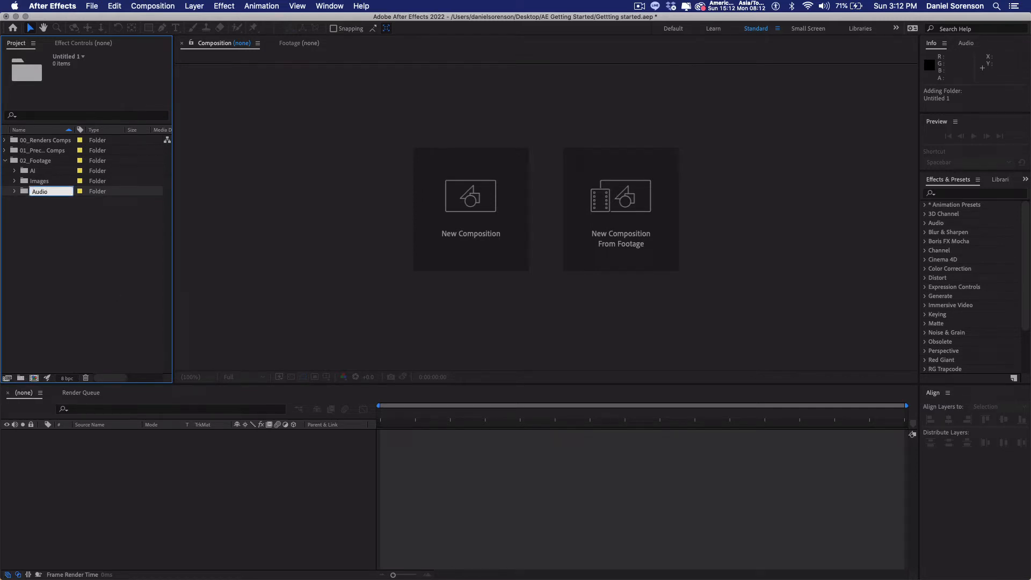
click(104, 272)
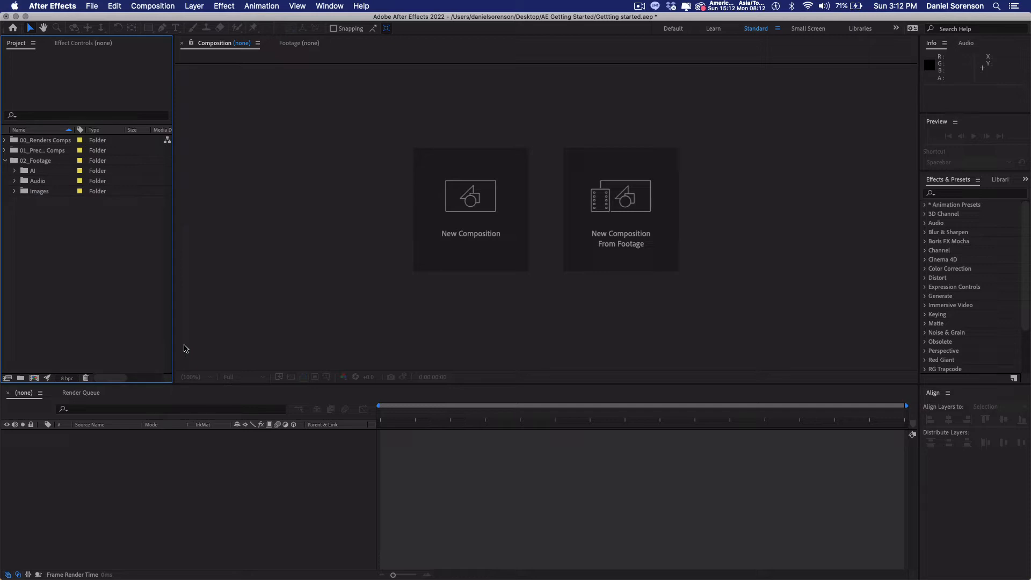
Step: Start a new composition in the 00_Renders Comps folder and name it "Getting Started"
click(48, 141)
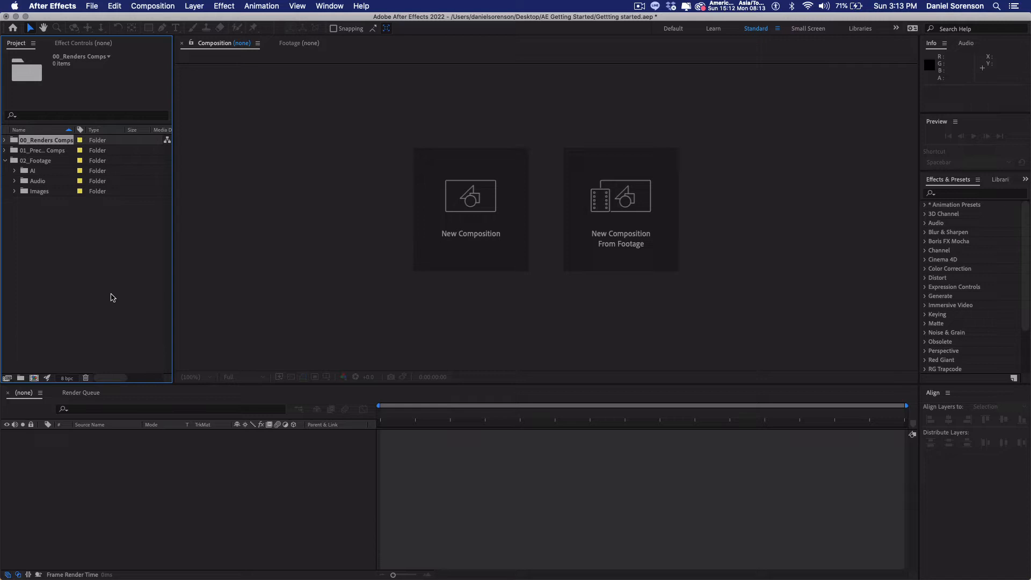
click(159, 7)
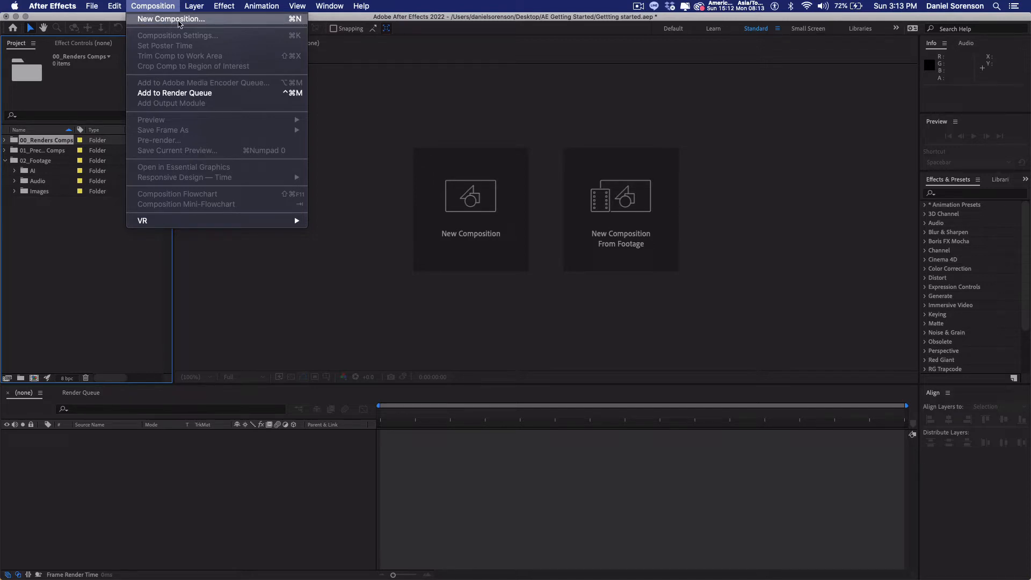
click(92, 257)
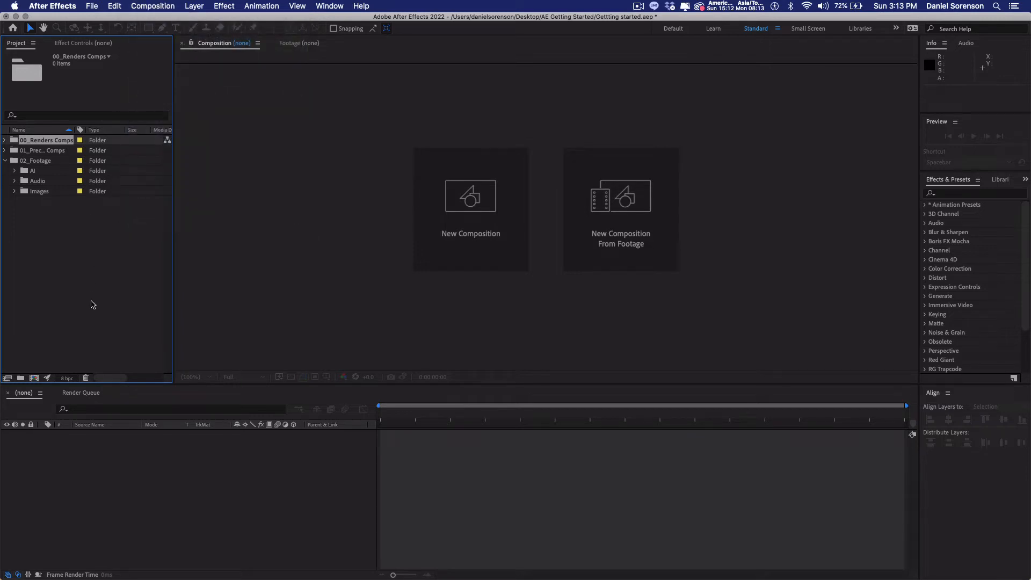
key(super+n)
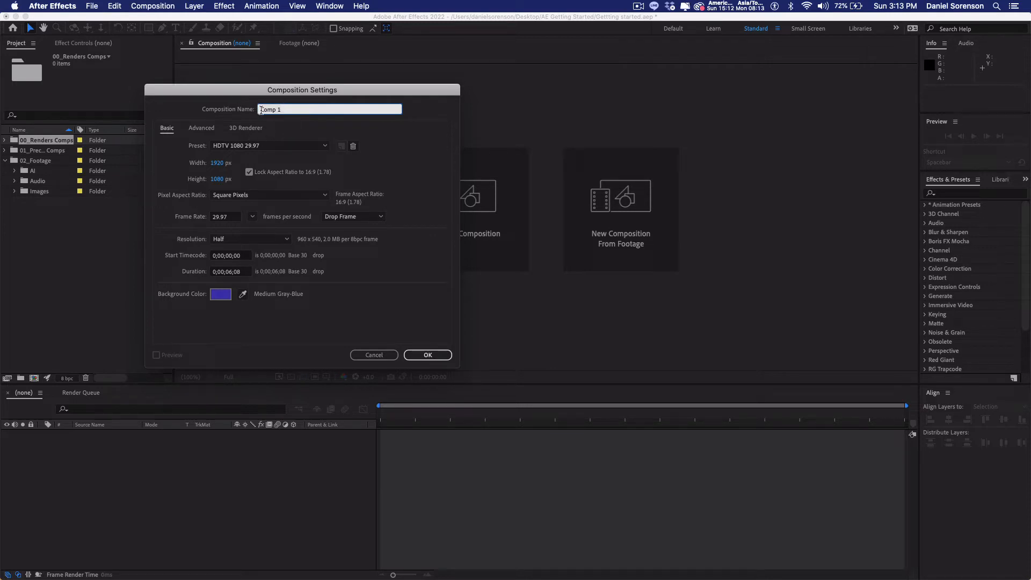
triple_click(295, 109)
text(Getting Started)
Step: Review the available composition presets without changing the selection, and set the frame rate to 23.976 frames per second
click(325, 146)
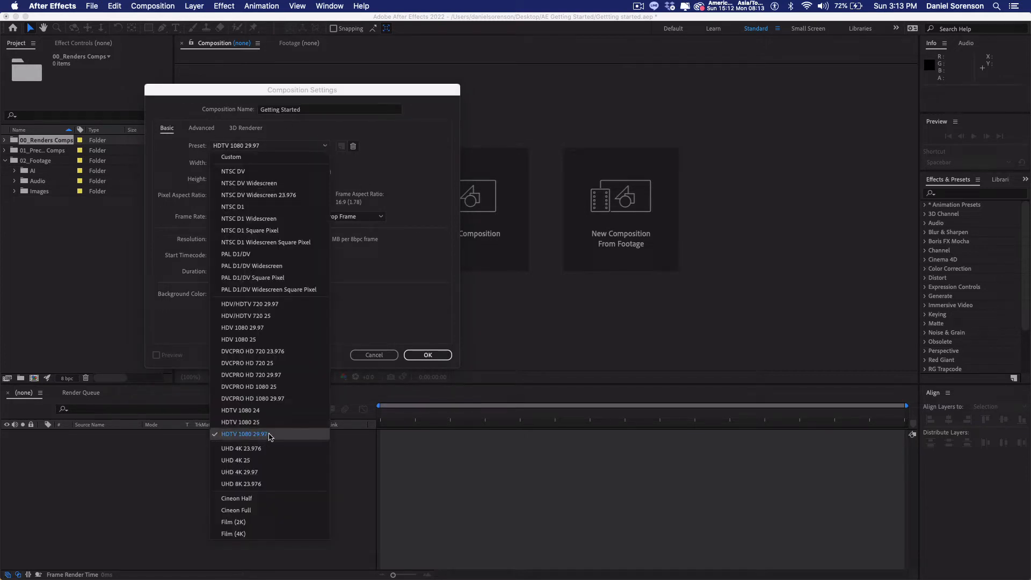
click(395, 308)
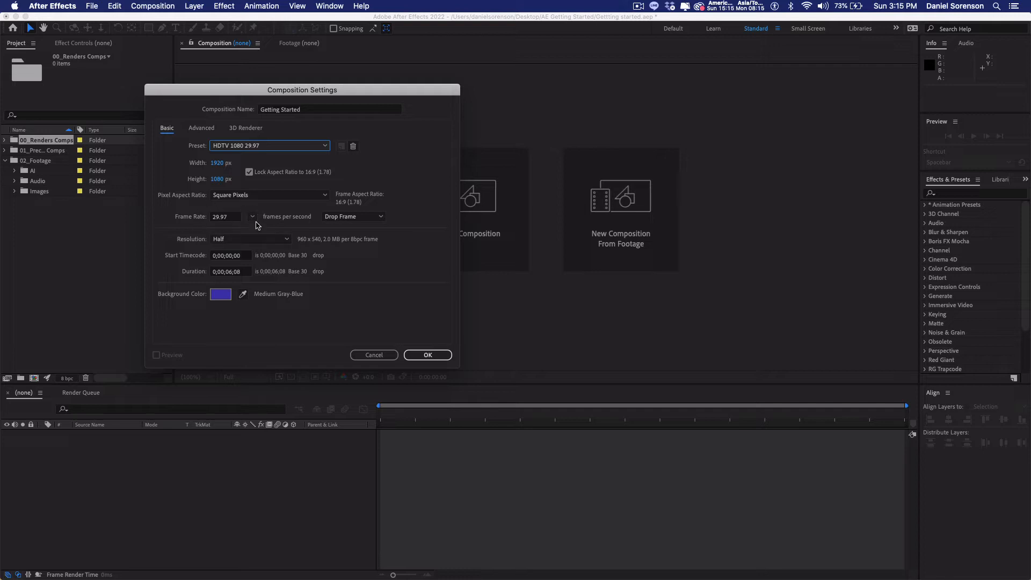
click(252, 217)
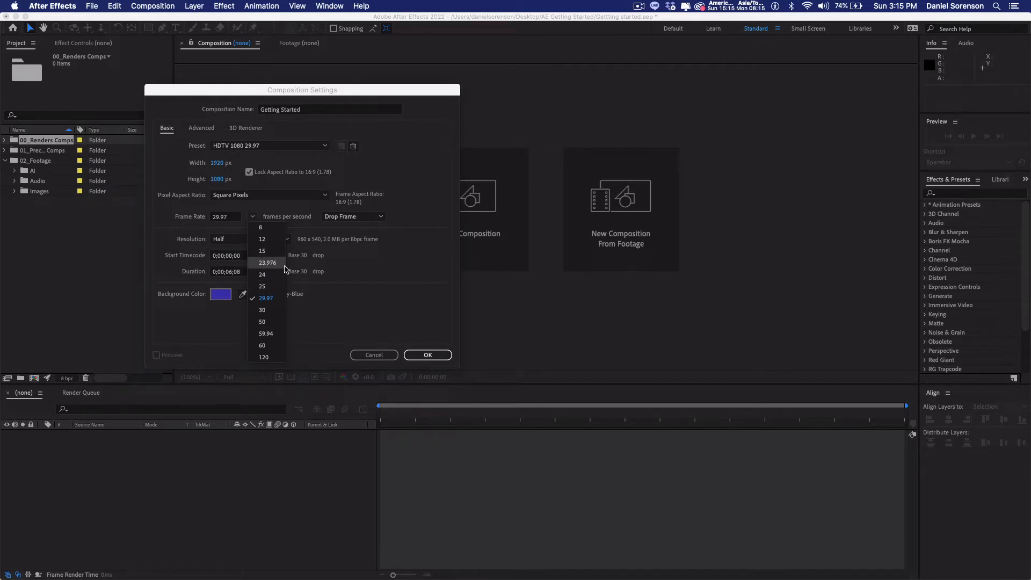
click(263, 264)
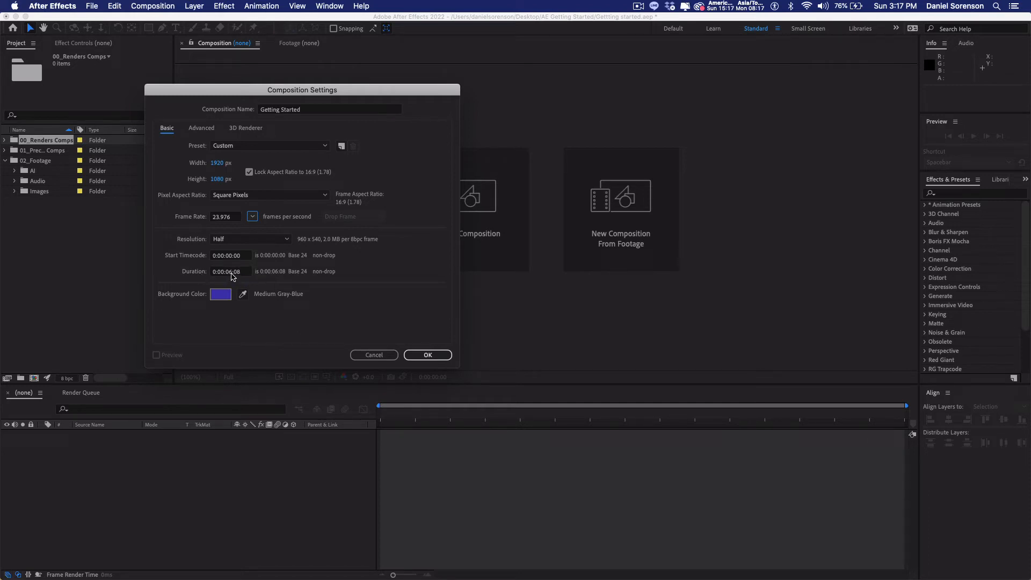
Step: Set the composition's duration to 0:00:04:00
click(233, 273)
key(BackSpace)
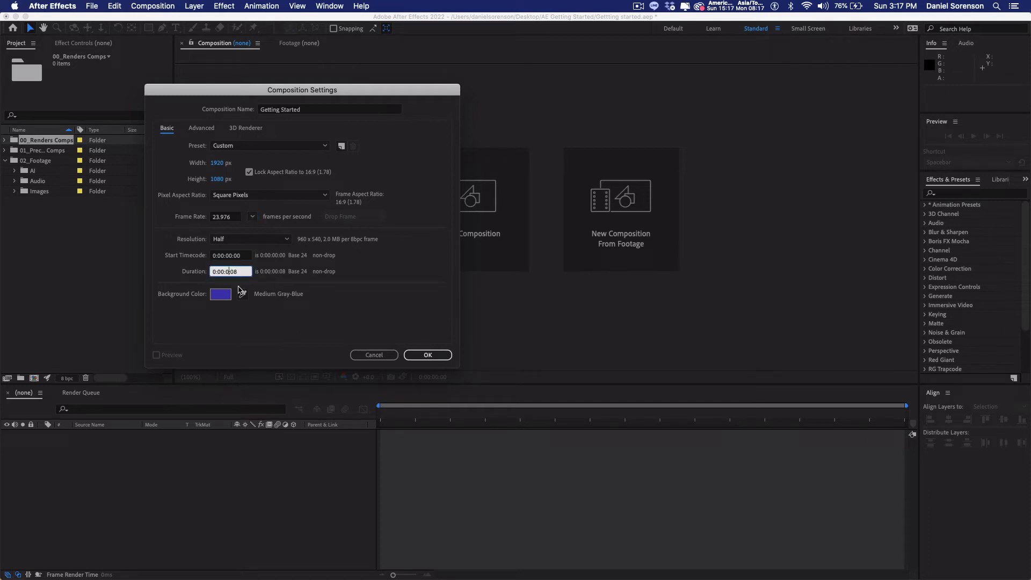
text(4)
click(240, 292)
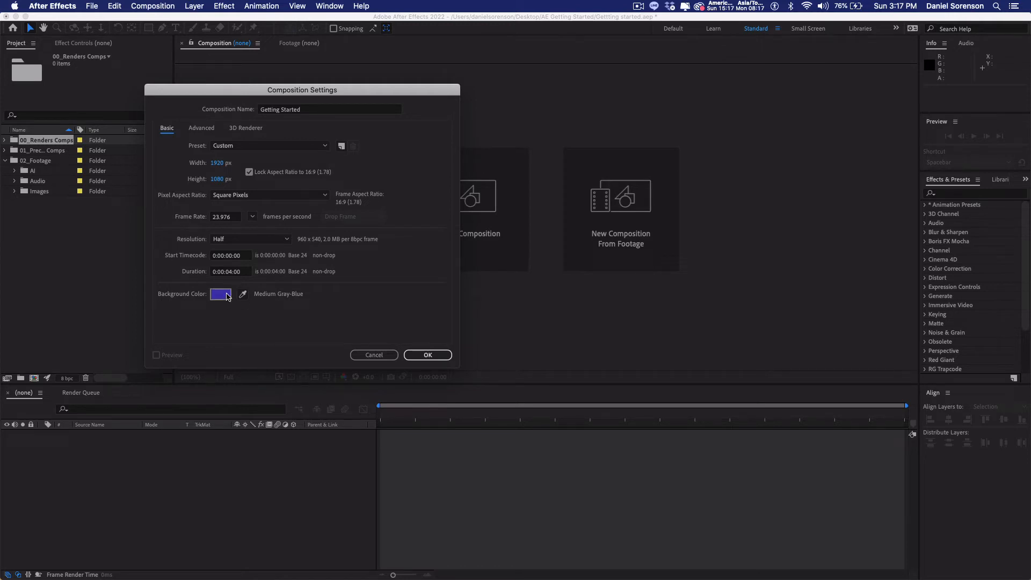
Step: Set the background color to a near-black dark blue and create the composition
click(228, 296)
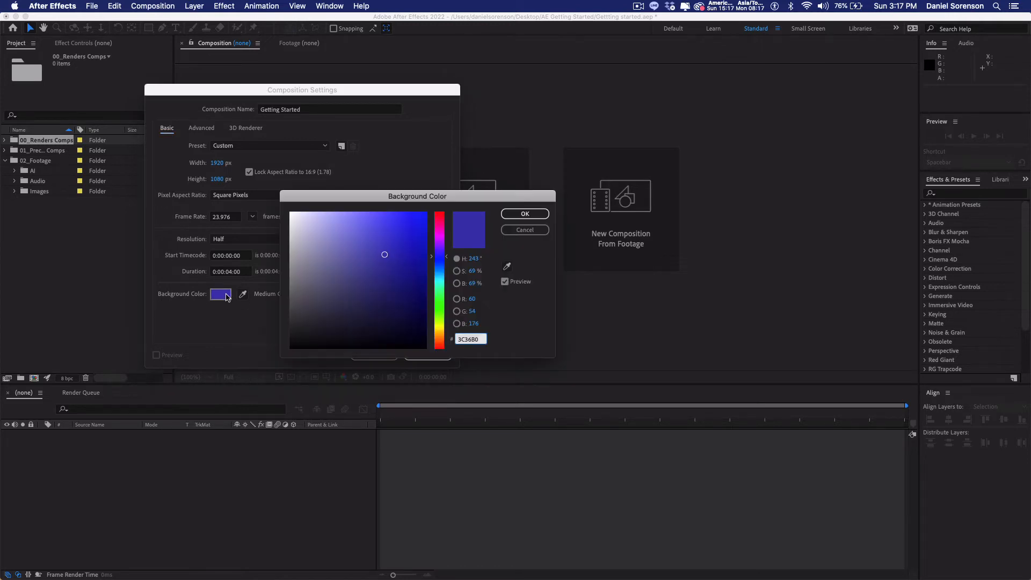
click(425, 347)
key(Return)
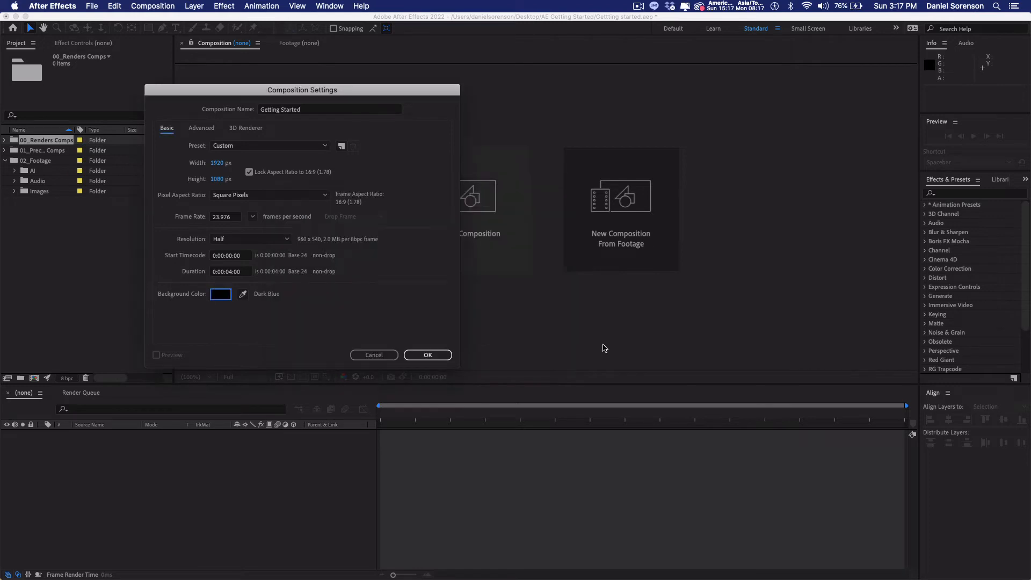
key(Return)
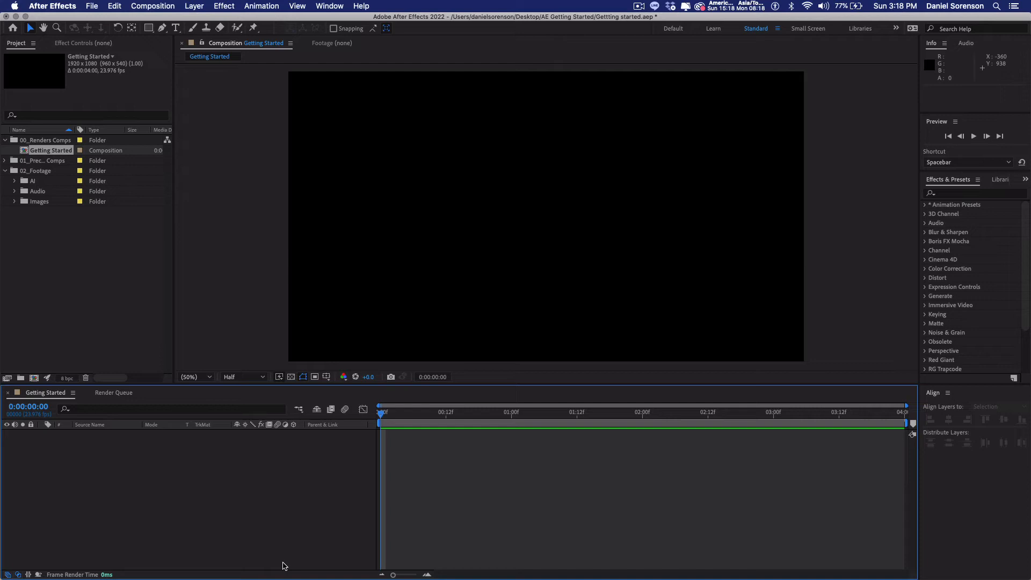
Step: View the timeline, composition and project panels maximized in turn, restoring the standard layout each time
key(grave)
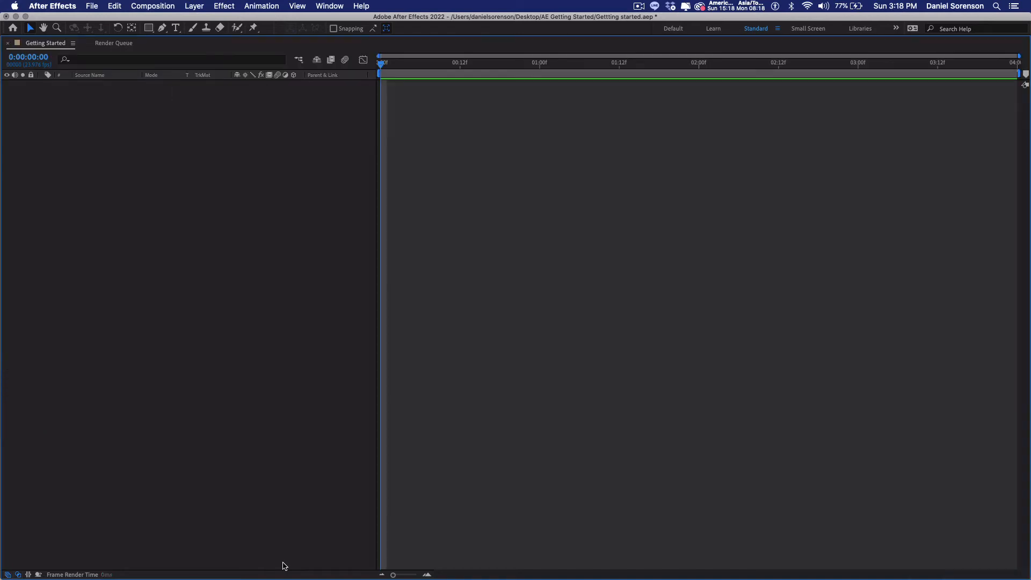
key(grave)
key(grave)
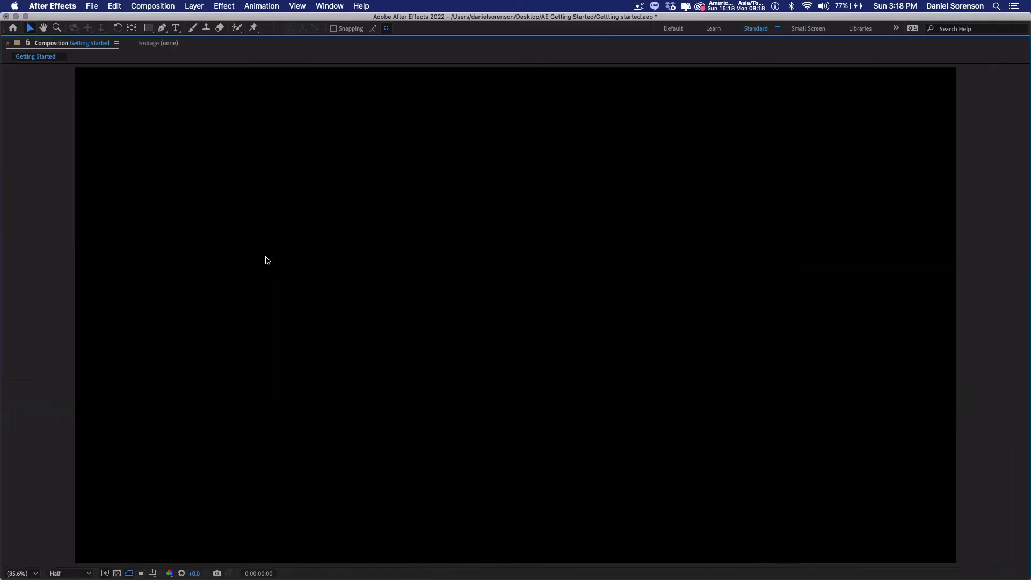
key(grave)
key(grave)
key(grave)
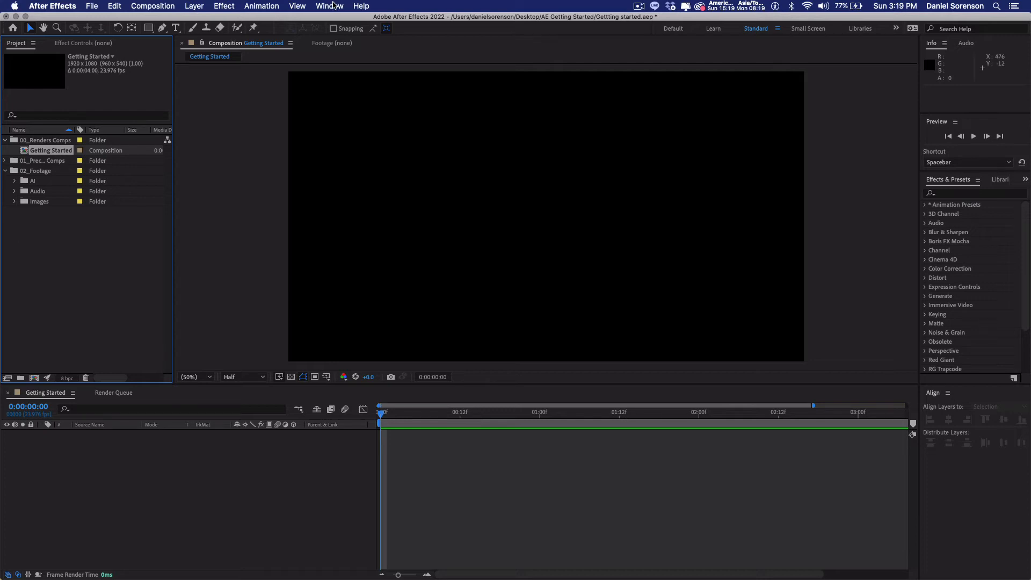
Step: Reset the Standard workspace to its saved layout
click(329, 5)
mouse_move(338, 20)
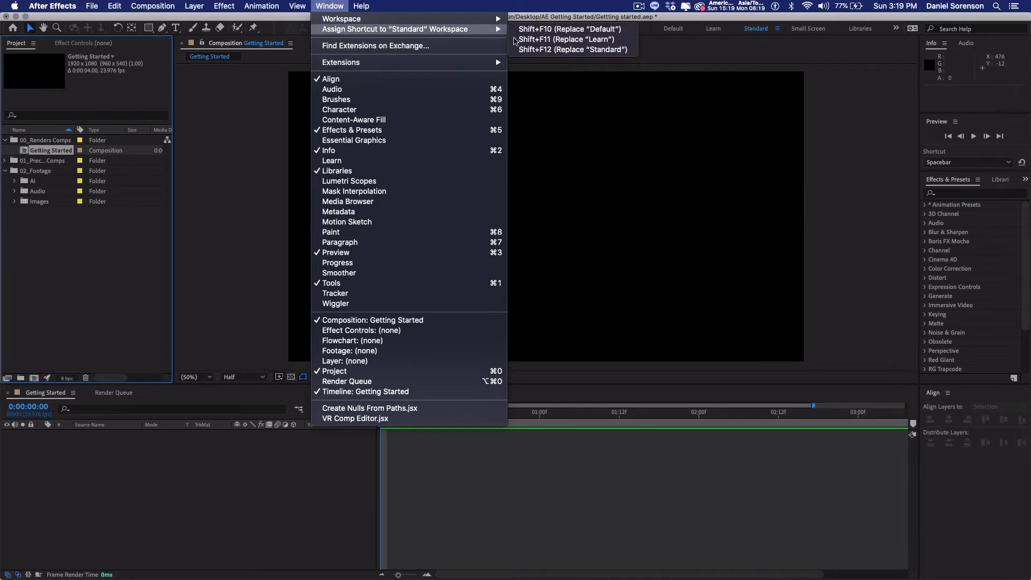
mouse_move(474, 19)
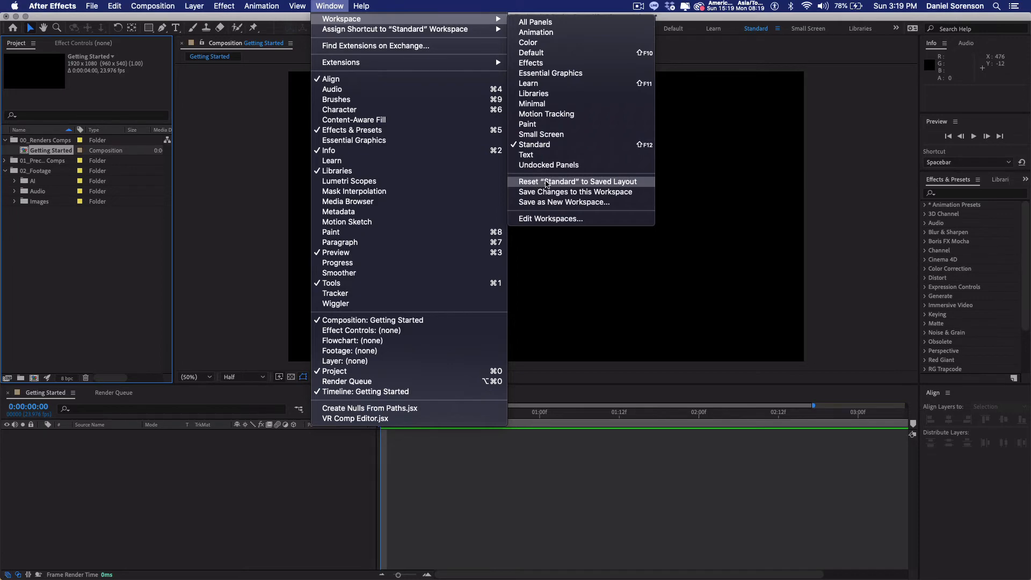
click(582, 187)
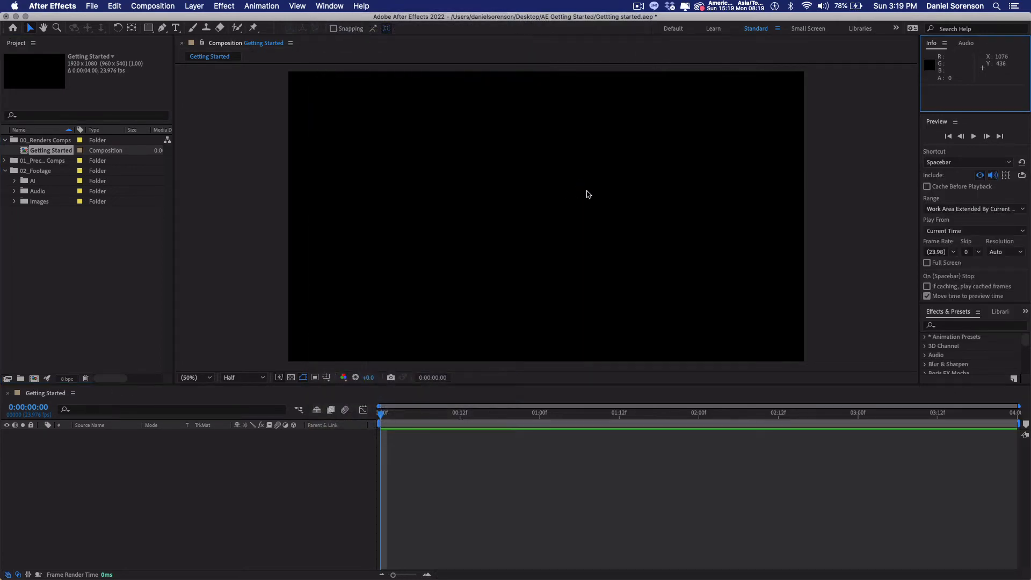
click(887, 210)
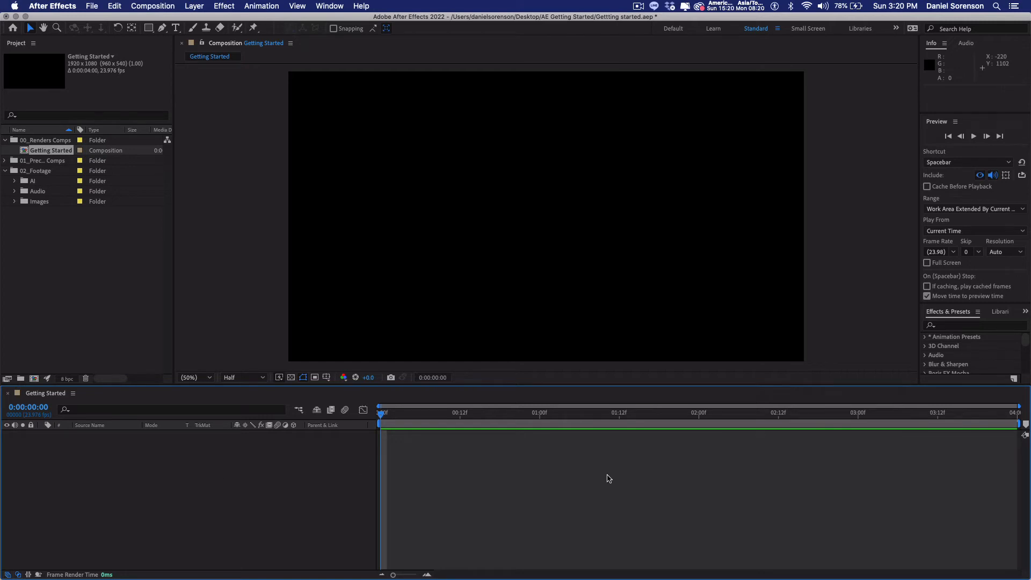
Step: Draw a white square near the centre of the composition with the Rectangle Tool and show the Title/Action Safe guides
click(151, 30)
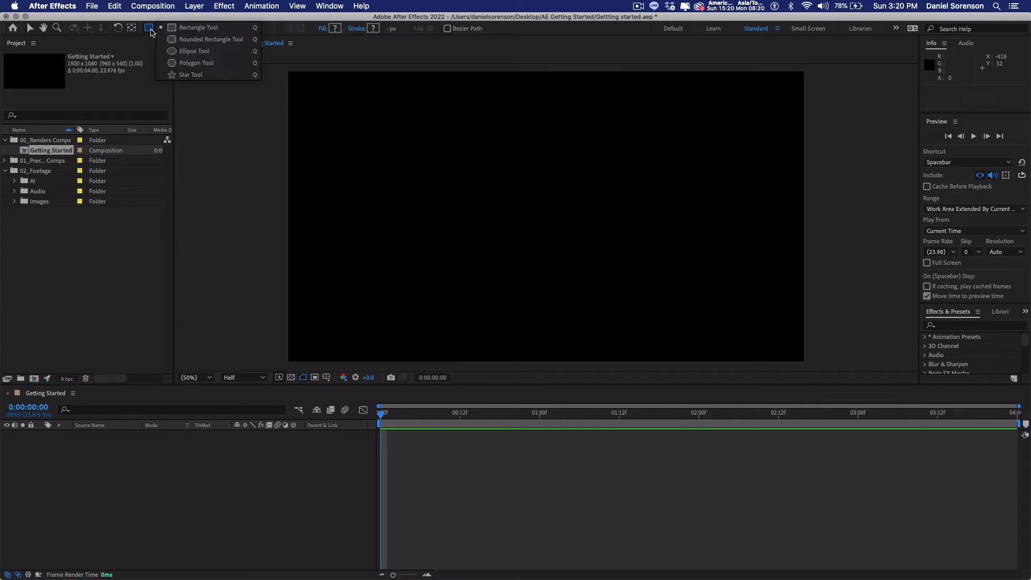
click(214, 31)
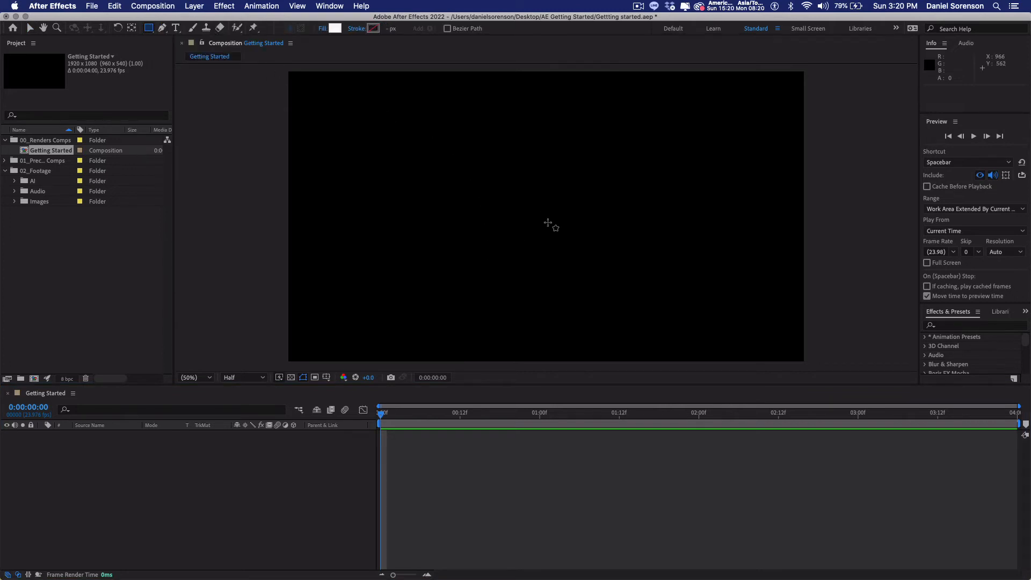
mouse_move(547, 221)
mouse_down()
mouse_move(585, 248)
mouse_move(574, 245)
mouse_move(586, 265)
mouse_up()
click(311, 472)
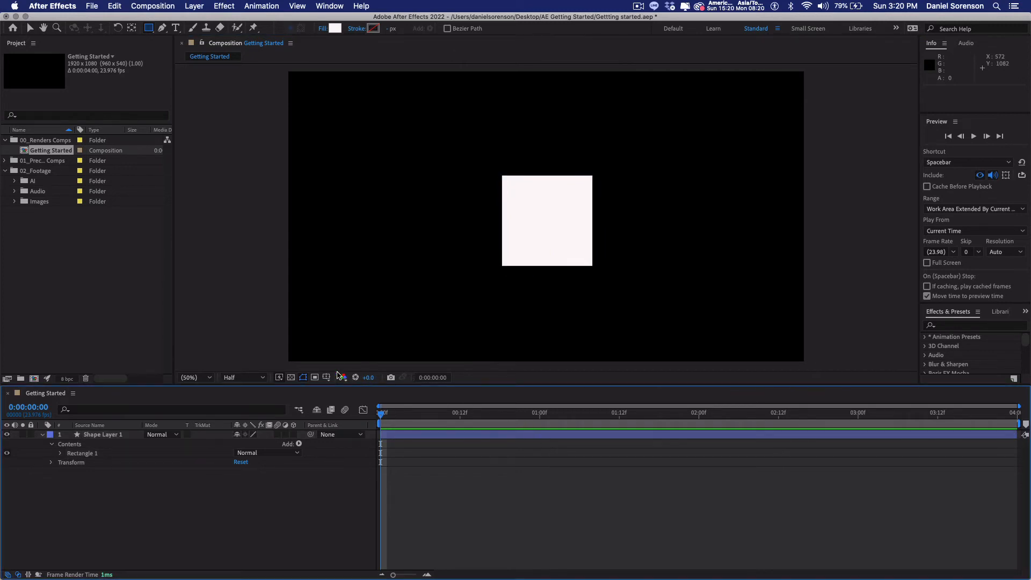
click(325, 379)
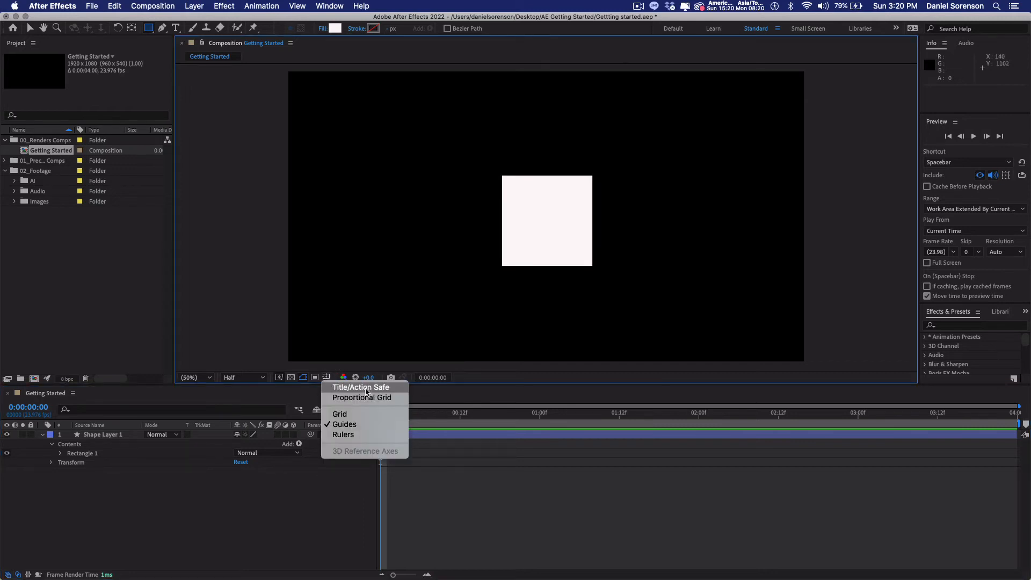
click(366, 387)
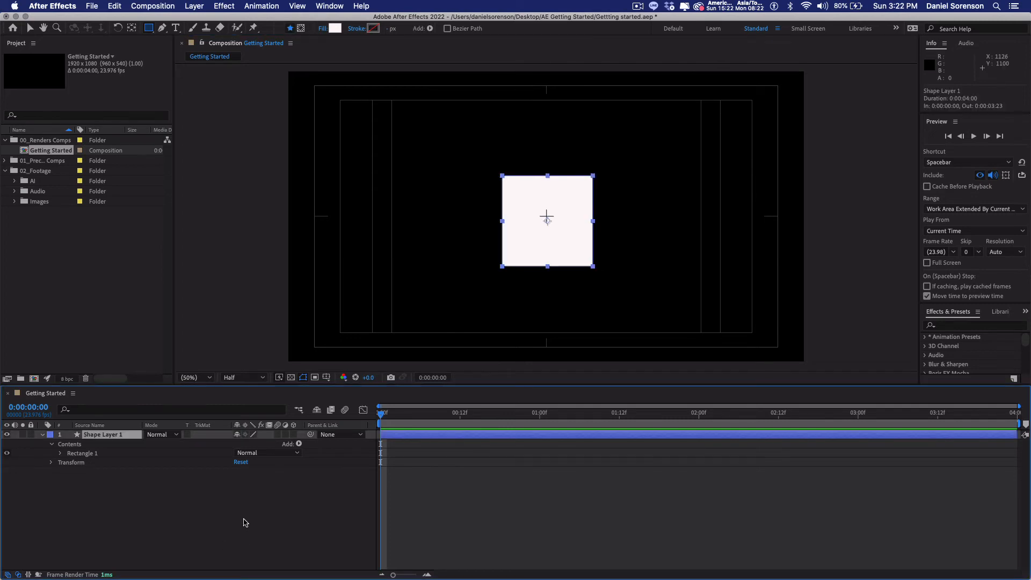
Step: Examine the rectangle's properties and the shape attributes that can be added, and collapse the shape layer's contents
click(60, 454)
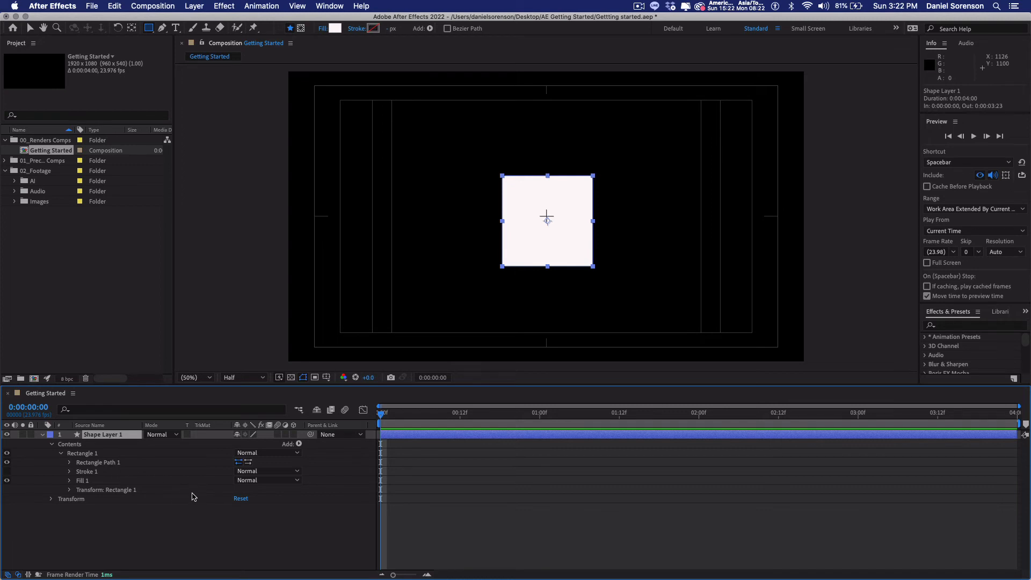
click(299, 444)
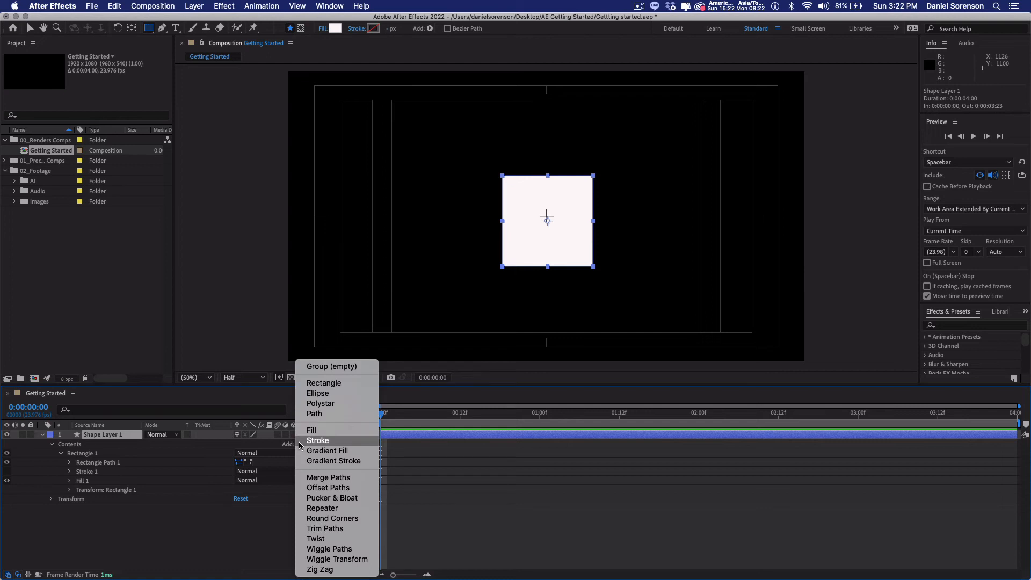
click(163, 545)
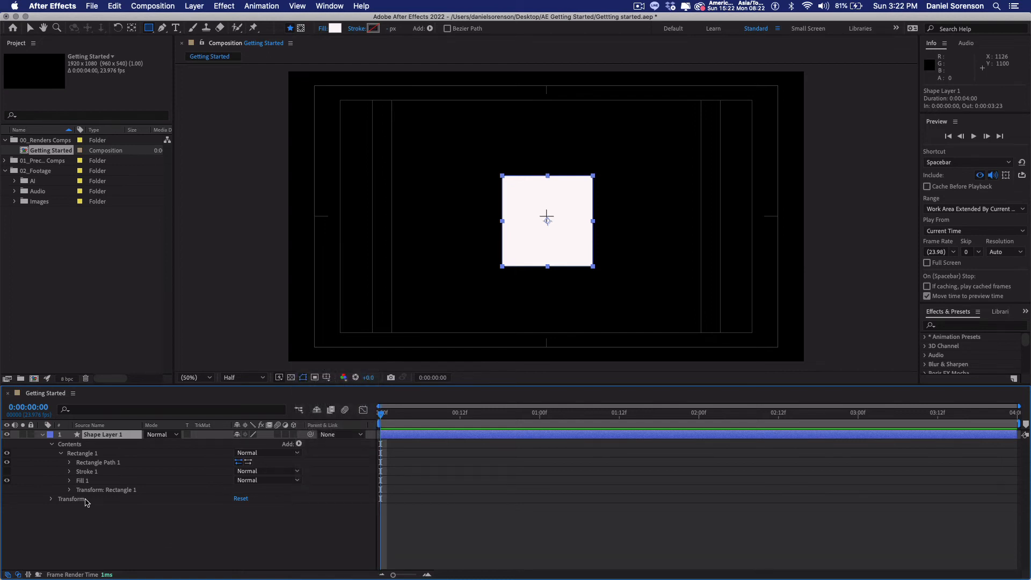
click(52, 445)
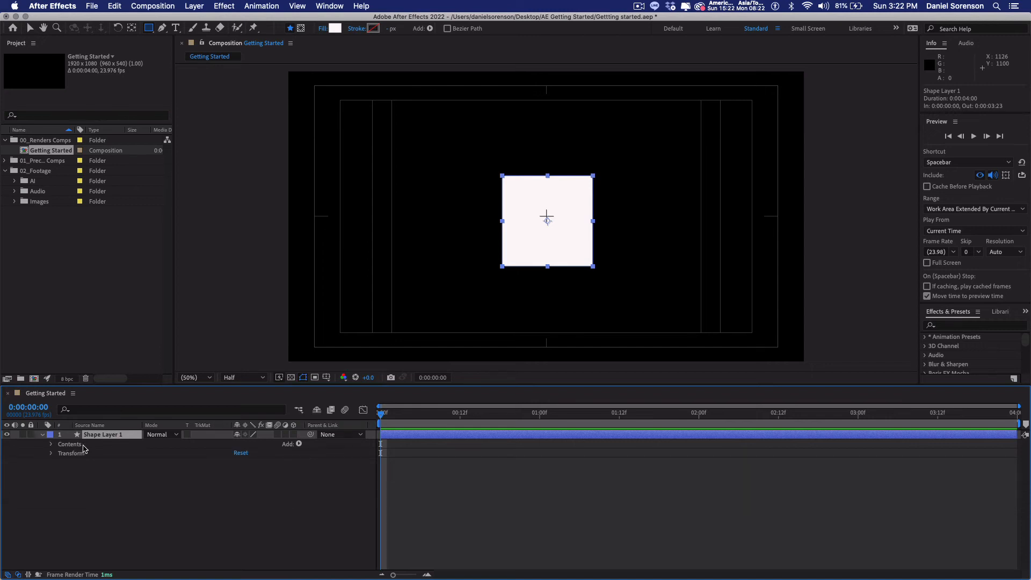
Step: Keyframe the shape layer's opacity from 100% at the first frame to 0% at 0:00:01:00
click(51, 455)
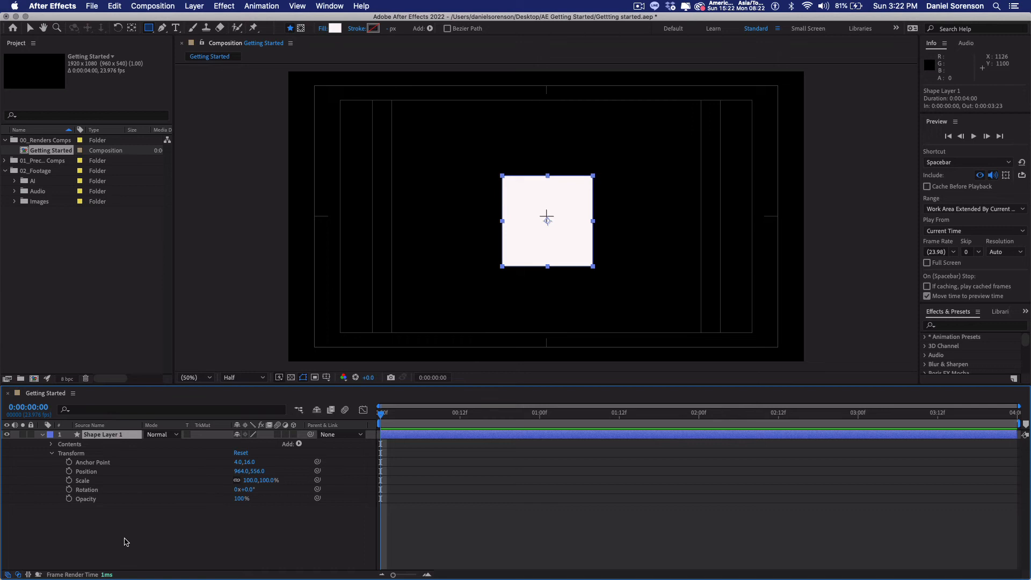
click(69, 499)
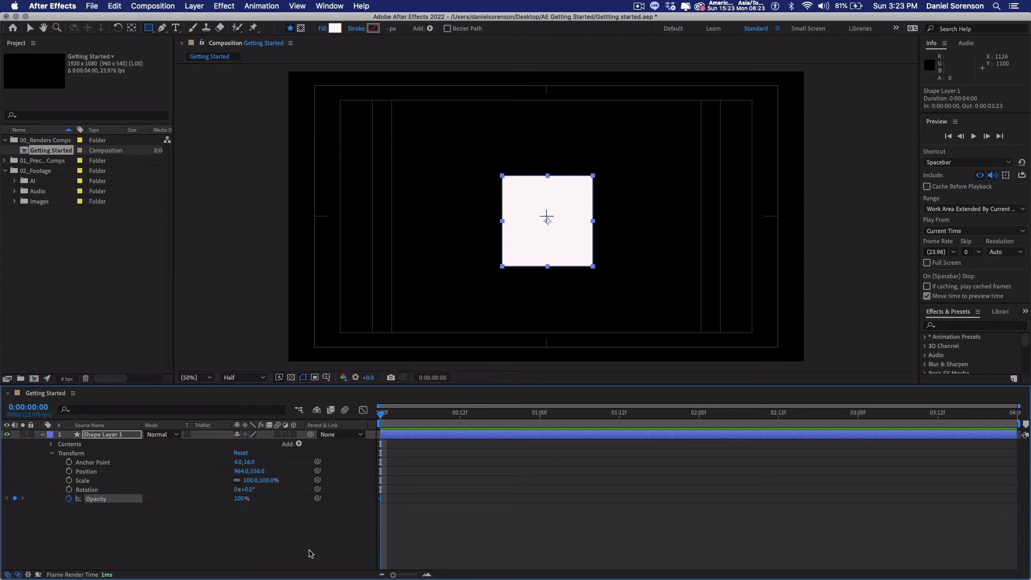
drag(382, 415, 529, 423)
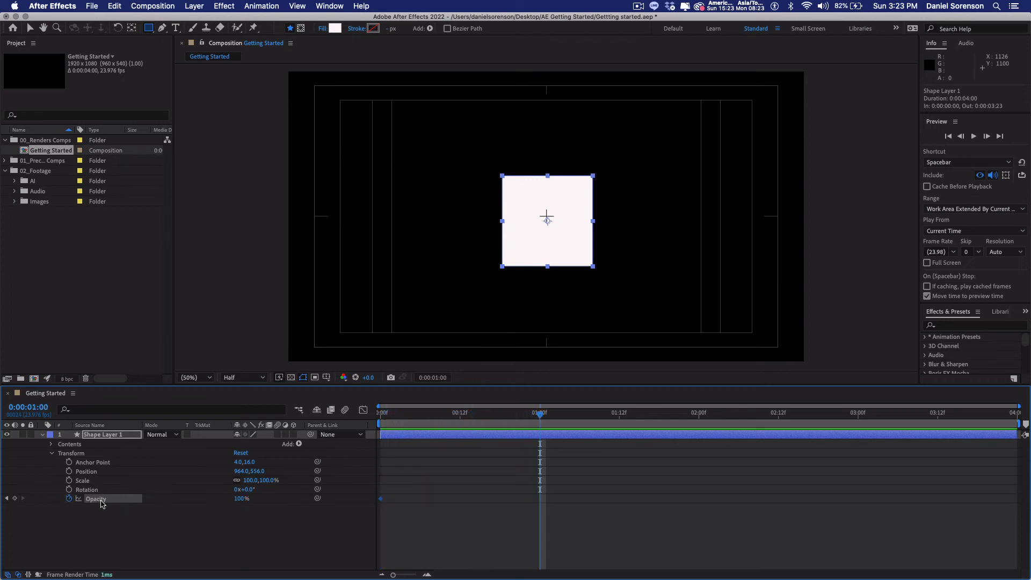
click(241, 500)
text(0)
key(Return)
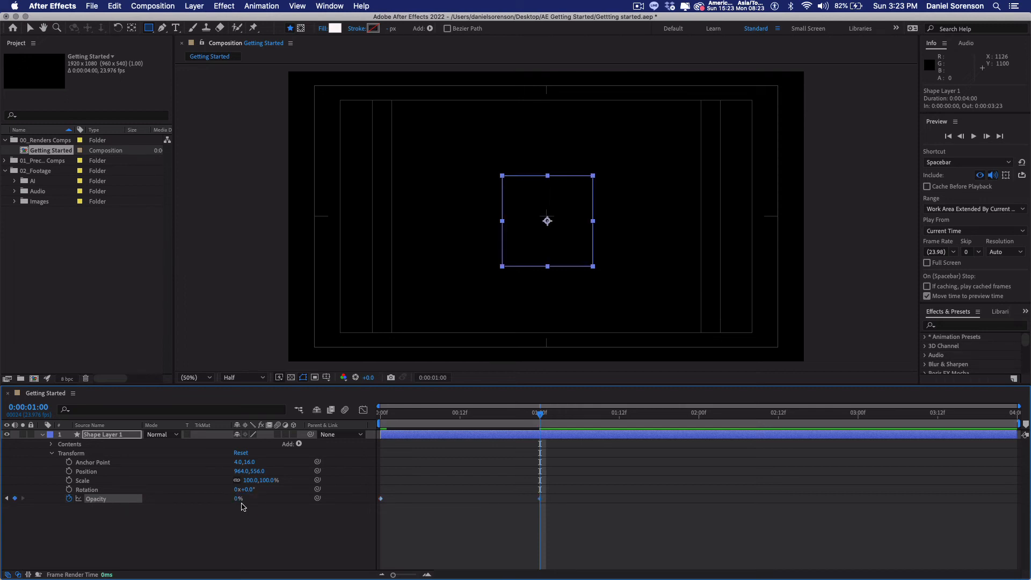
click(407, 534)
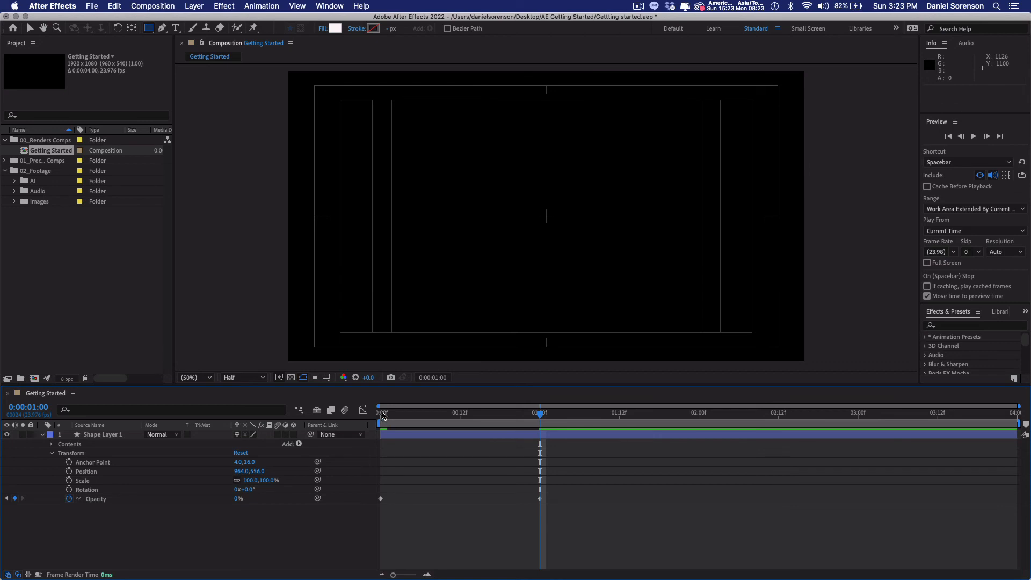
Step: Preview the square's fade-out from the first frame by playing it and scrubbing through the timeline
click(382, 413)
key(space)
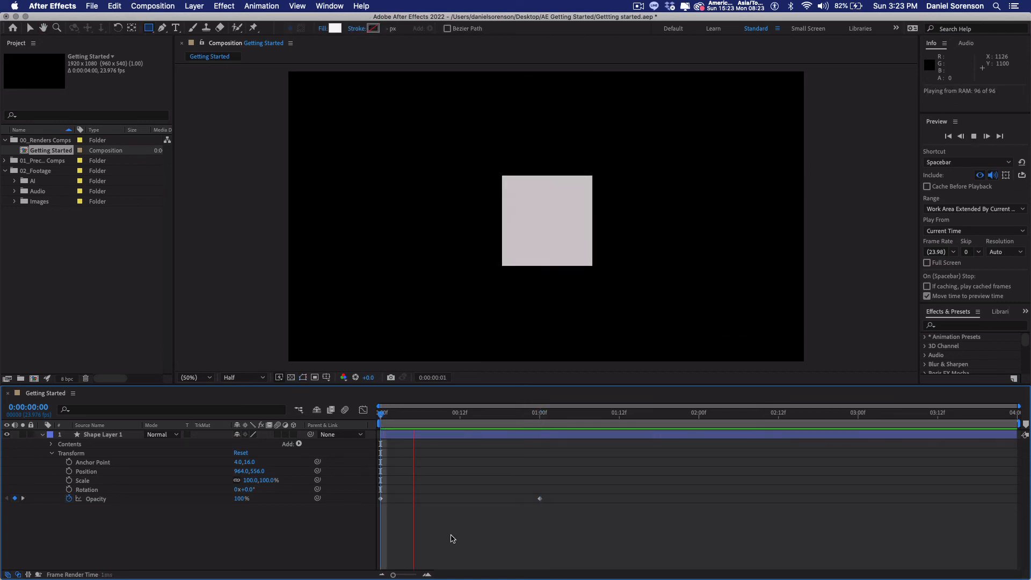
click(412, 435)
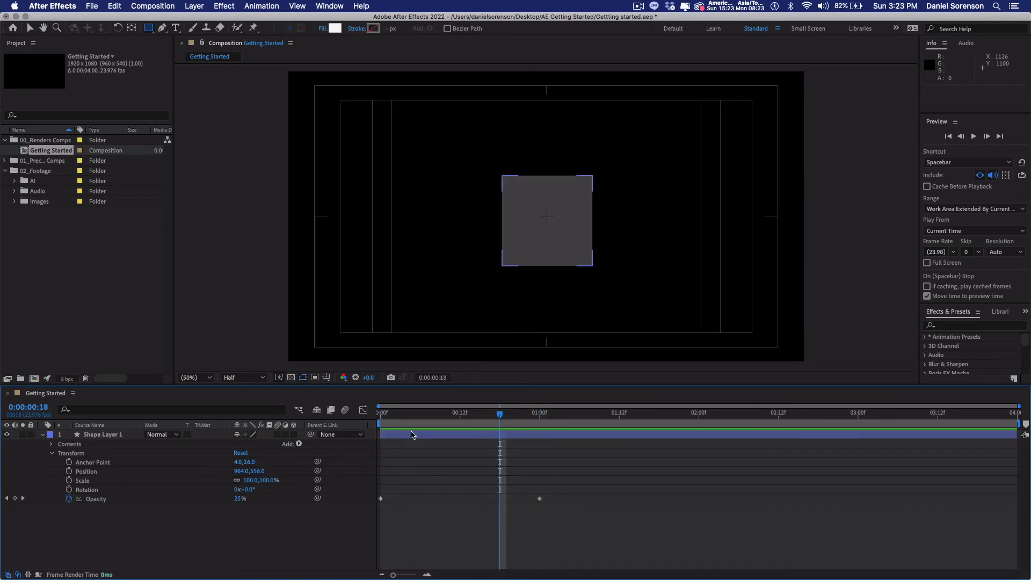
click(382, 413)
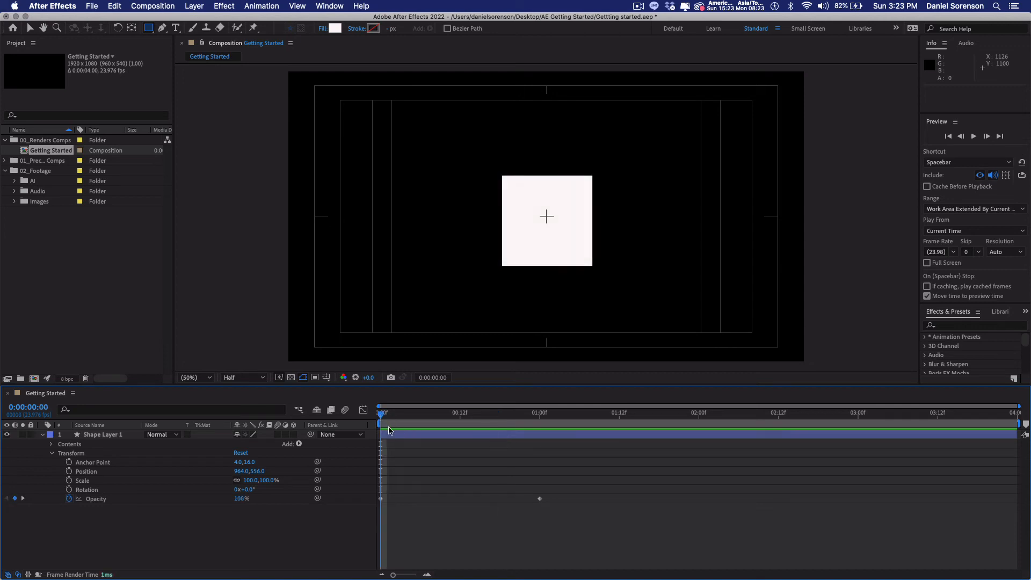
key(space)
key(space)
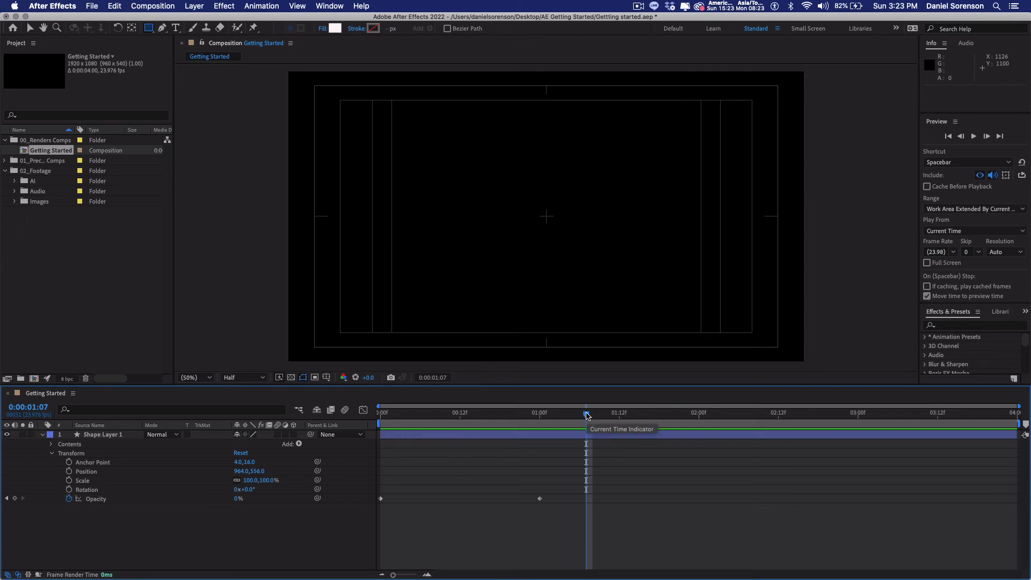
drag(586, 415, 378, 445)
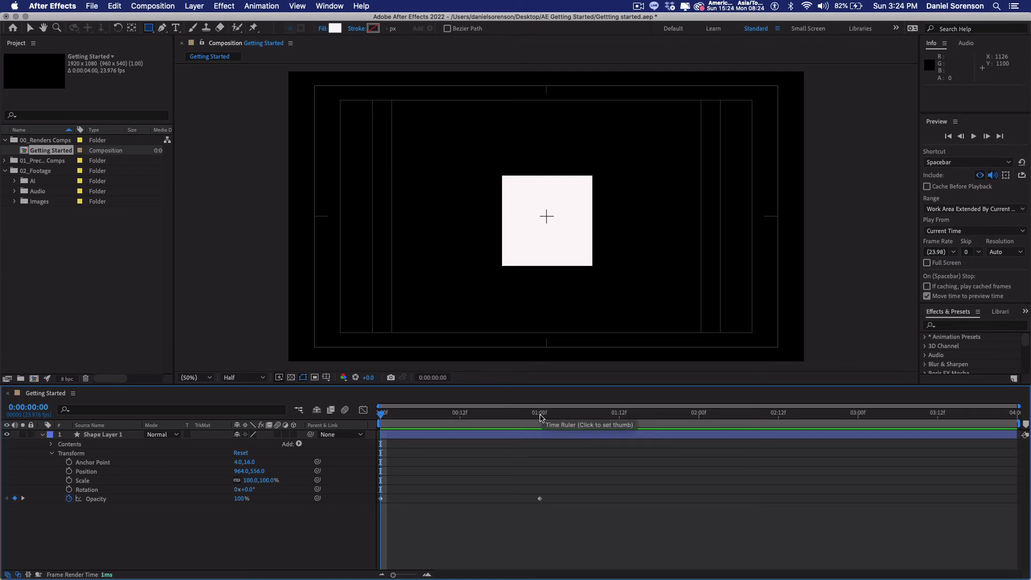
drag(540, 418, 380, 429)
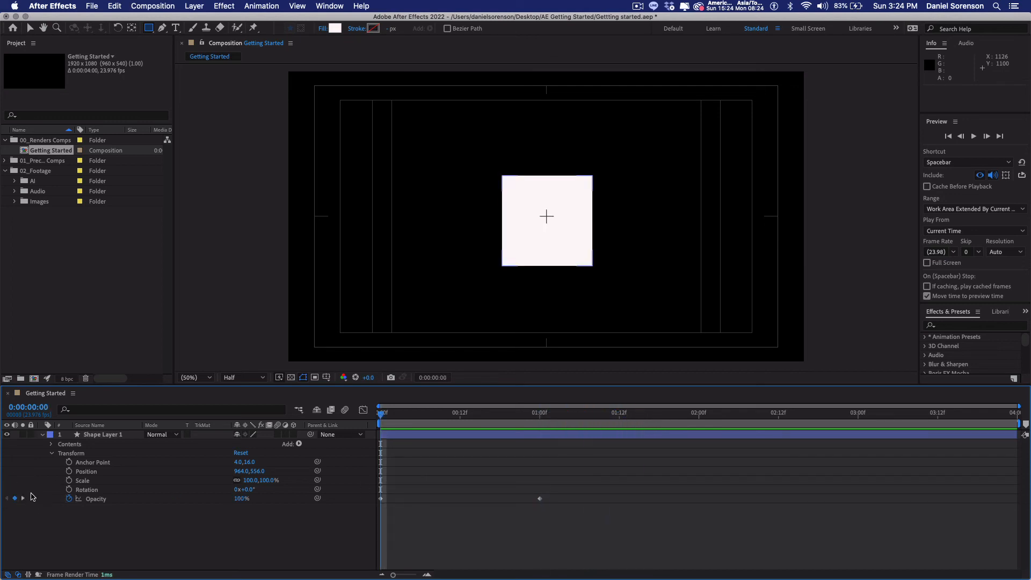
Step: Jump back and forth between the two opacity keyframes with the keyframe navigator, ending on the second one
click(32, 519)
click(23, 499)
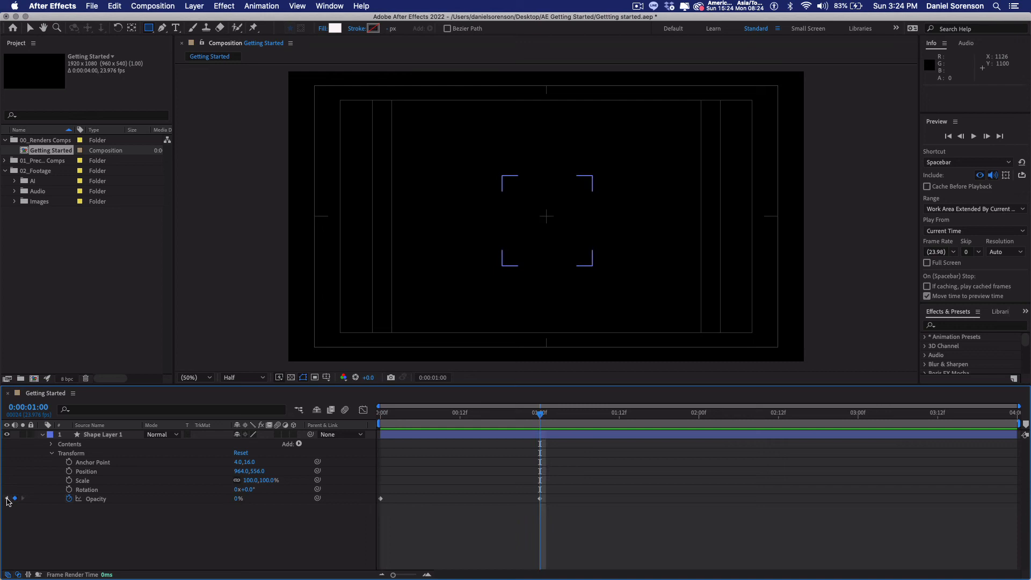
click(7, 499)
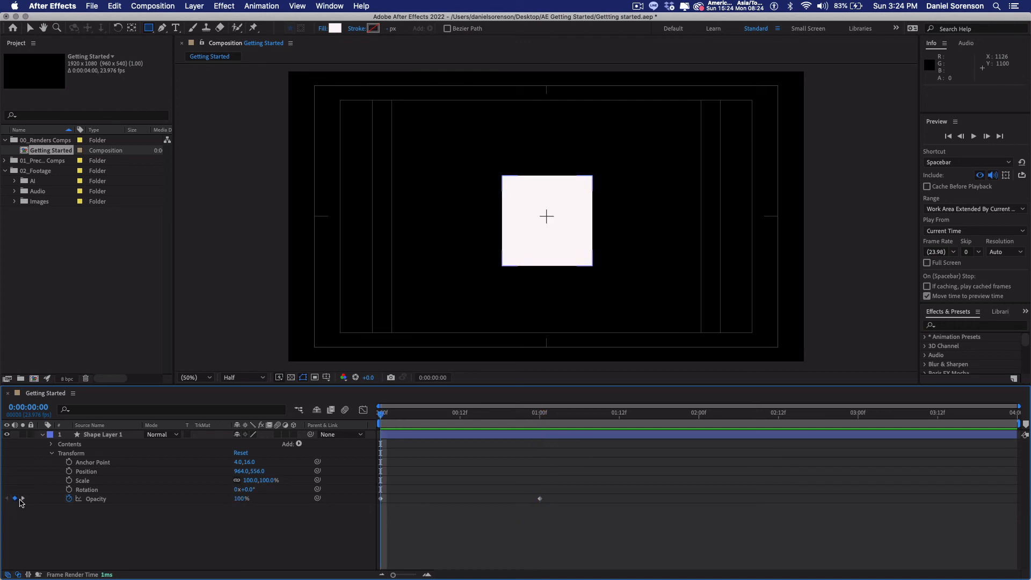
click(23, 498)
click(6, 498)
click(22, 498)
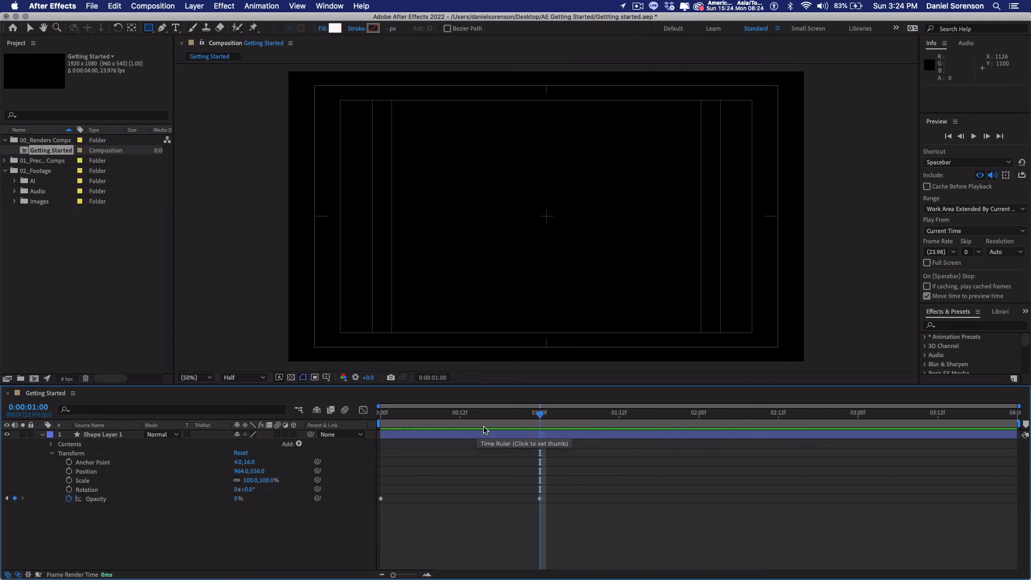
Step: Set the work area to start at 0:00:00:11 and end at 0:00:01:00
drag(540, 414, 443, 423)
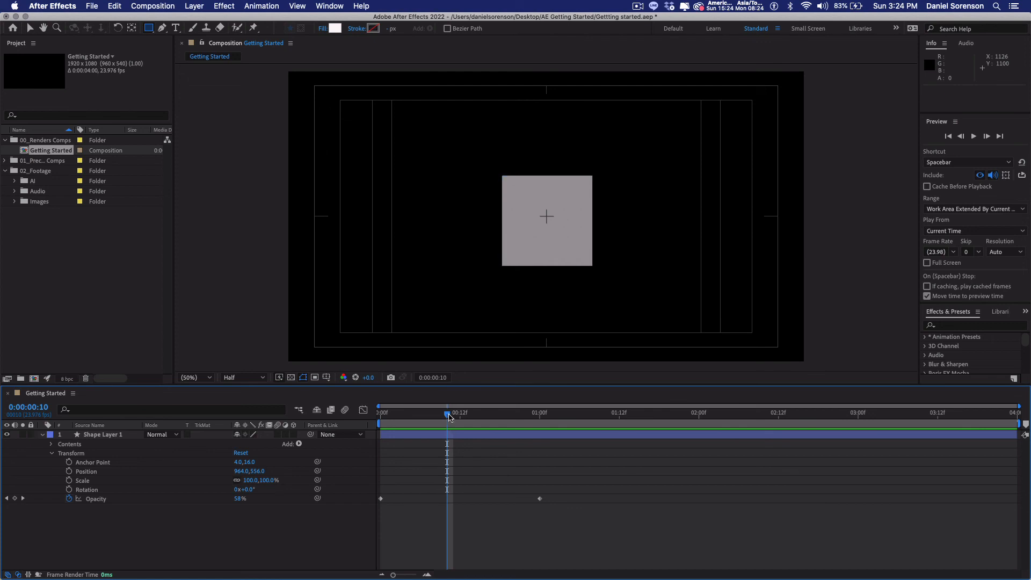
drag(448, 415, 453, 417)
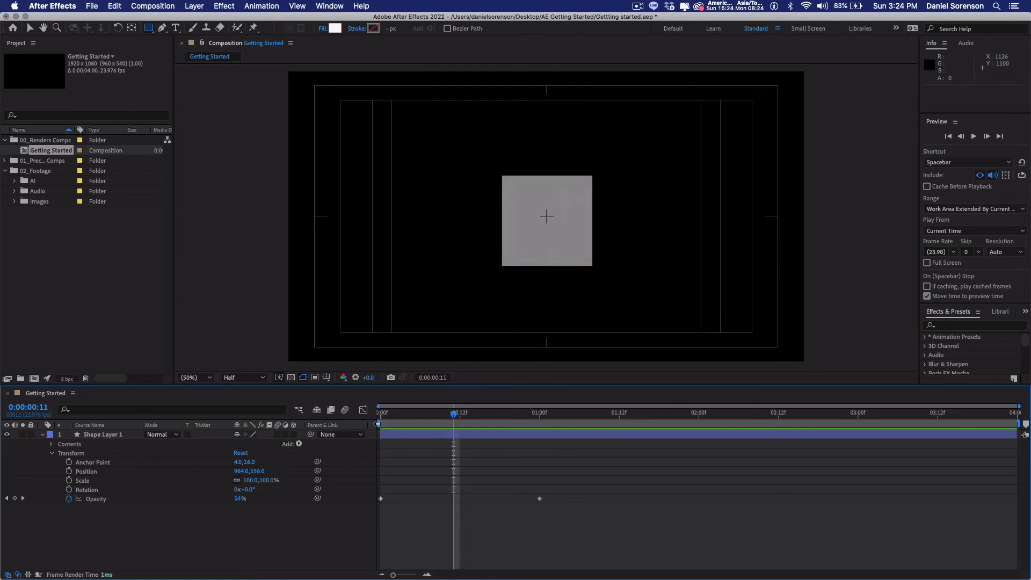
drag(374, 424, 408, 427)
key(b)
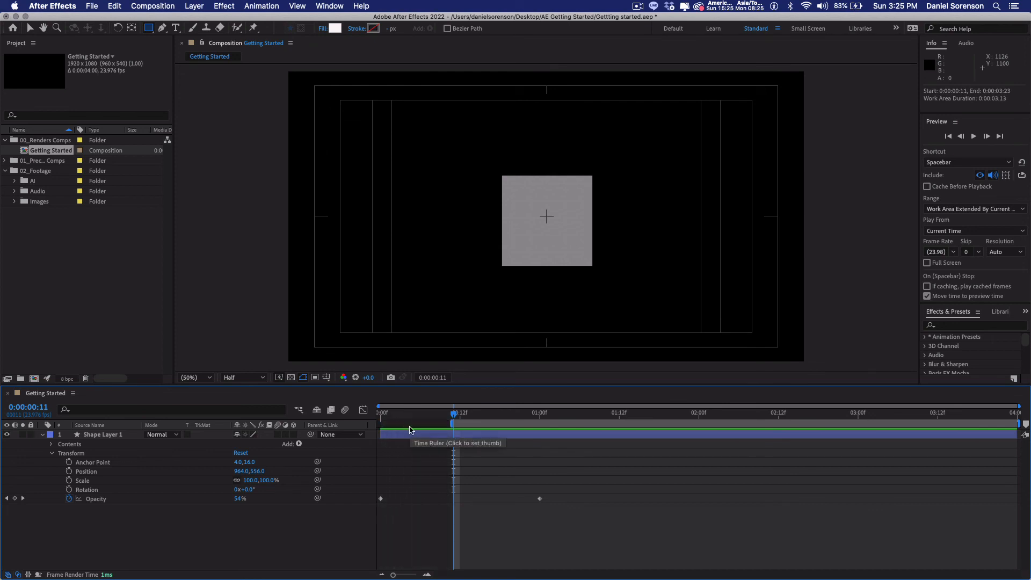
click(542, 417)
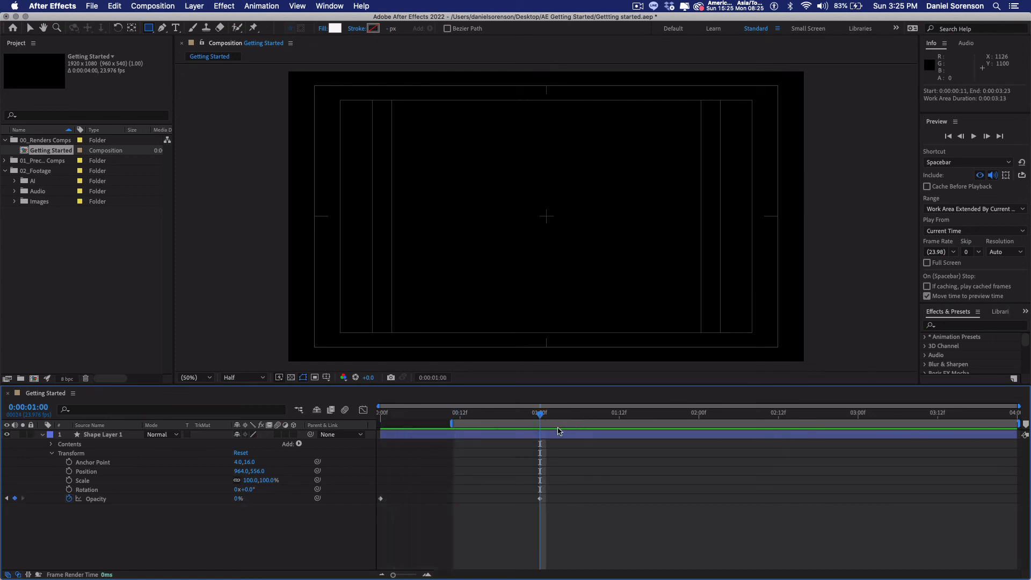
key(n)
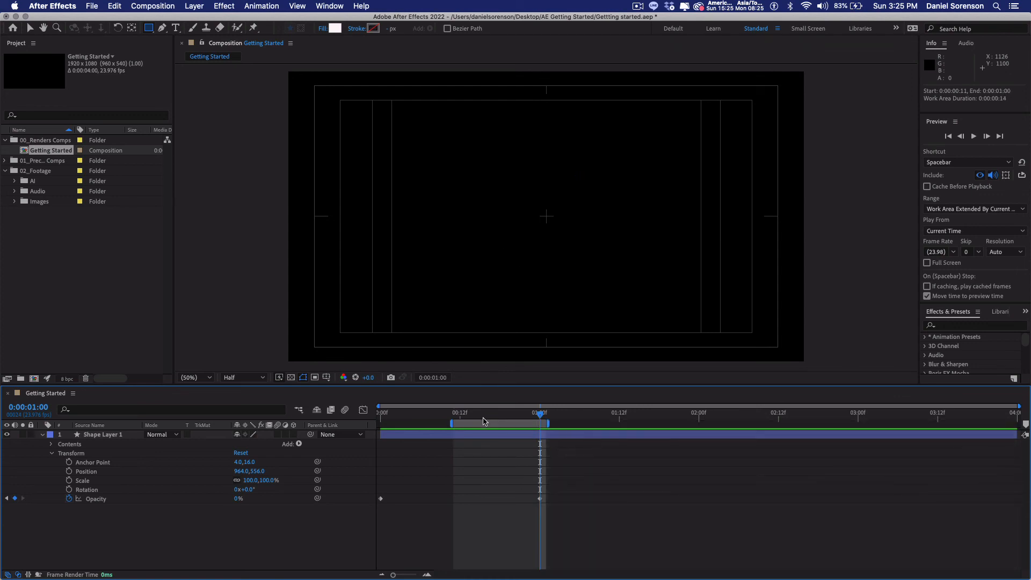
Step: Play back the shortened work area from its start and stop the preview
drag(481, 418, 454, 418)
key(space)
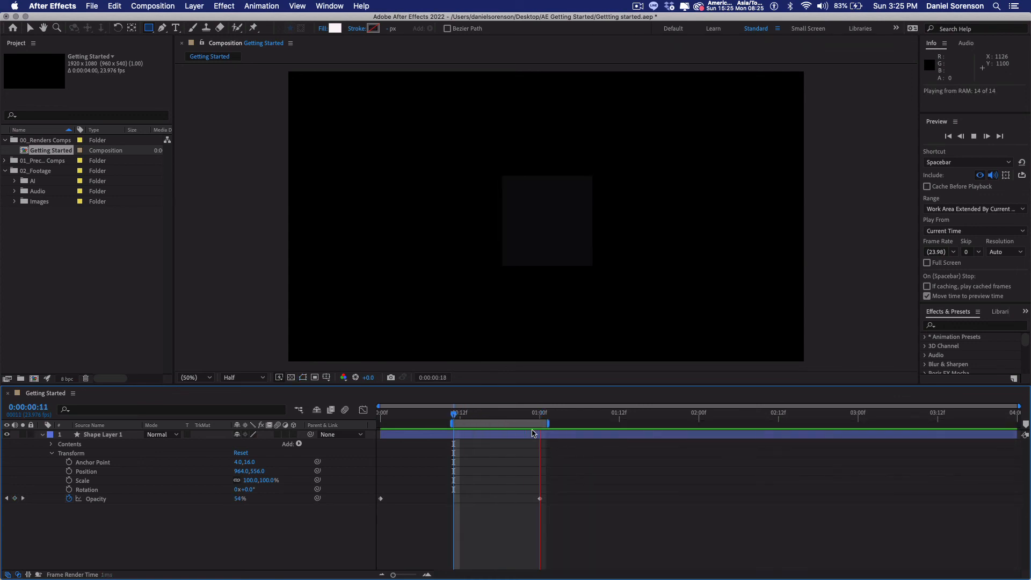
key(space)
click(458, 415)
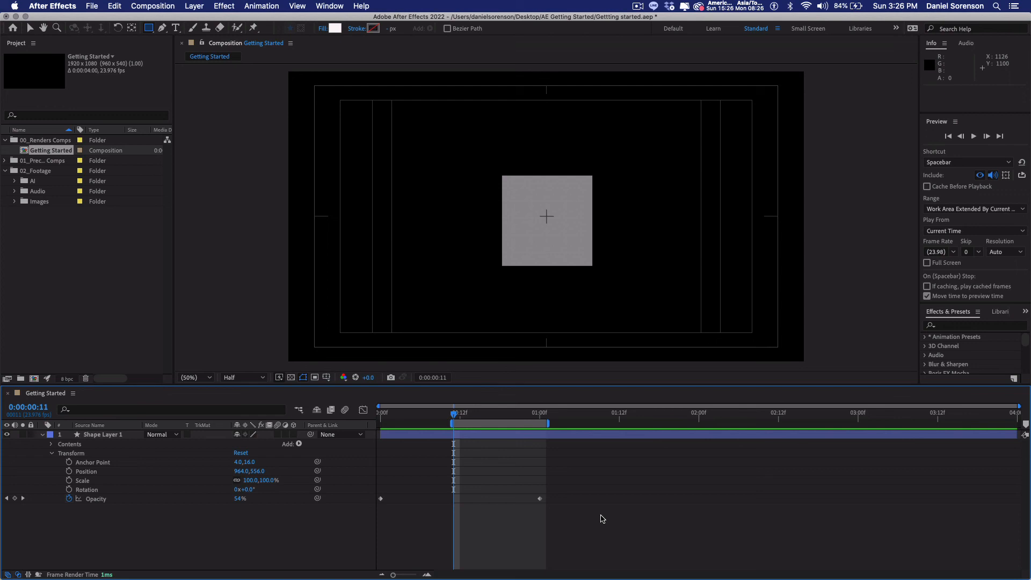
Step: Return to the first frame and extend the work area over the composition's full four seconds
key(Home)
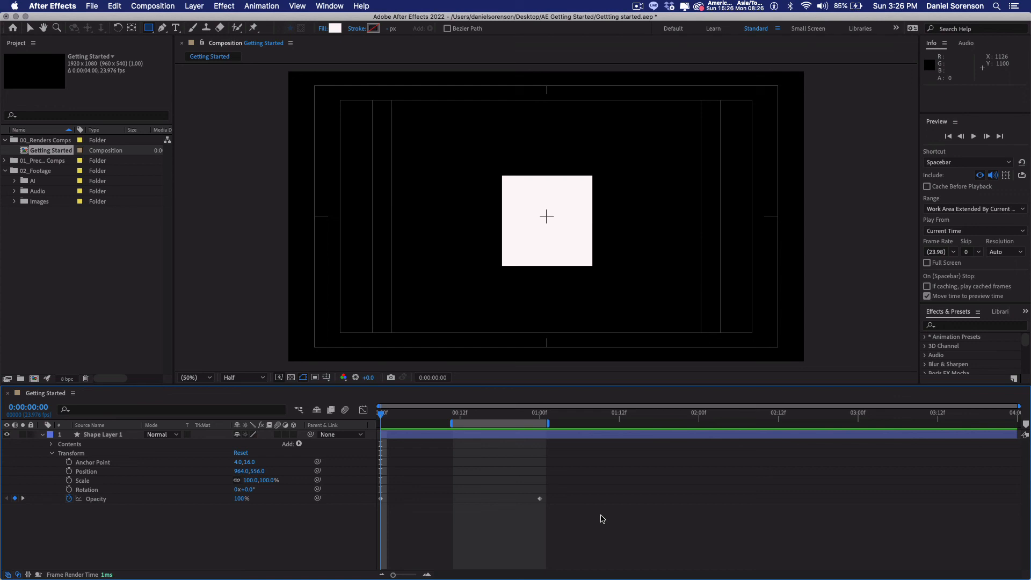
drag(451, 423, 377, 426)
drag(548, 423, 1017, 423)
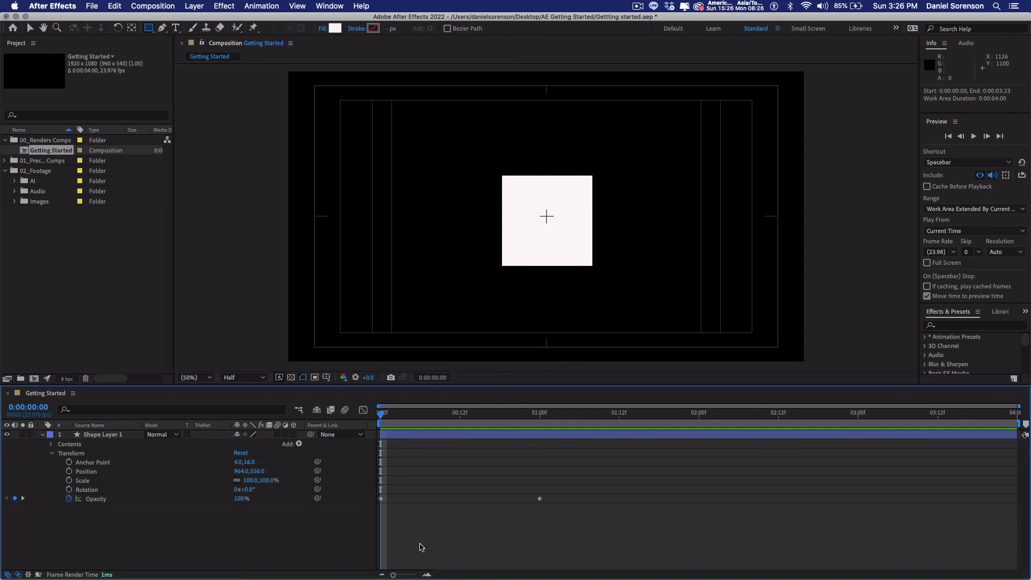
Step: Zoom the timeline in to individual frames and back out to nearly the whole composition
mouse_move(398, 575)
mouse_down()
mouse_move(424, 576)
mouse_move(389, 575)
mouse_up()
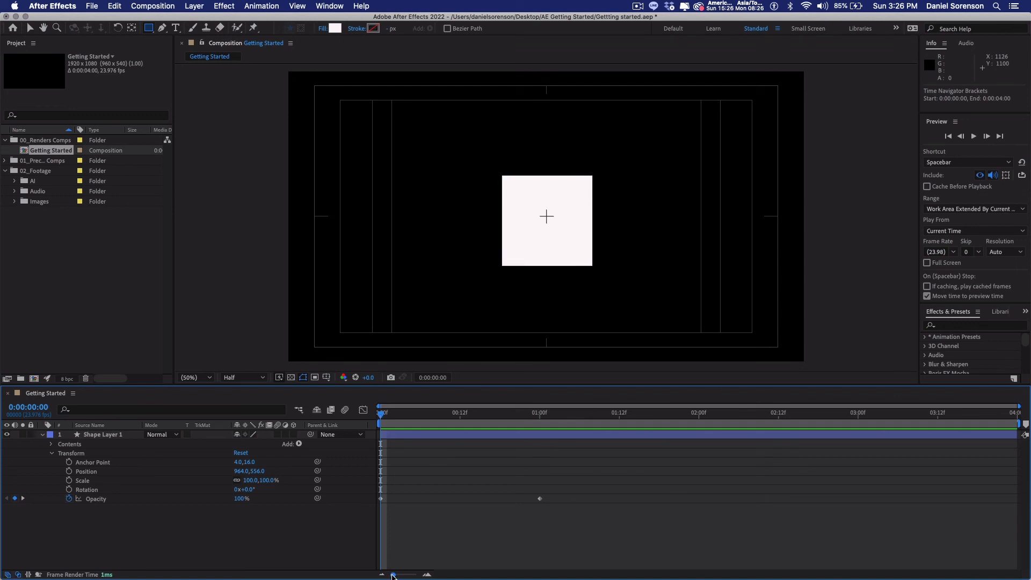
drag(394, 576, 416, 575)
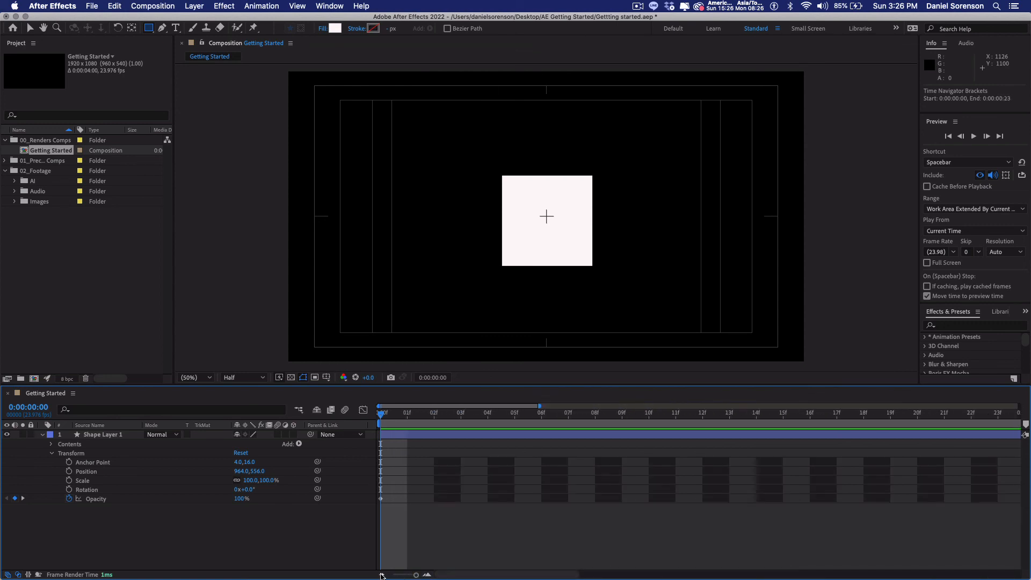
click(382, 575)
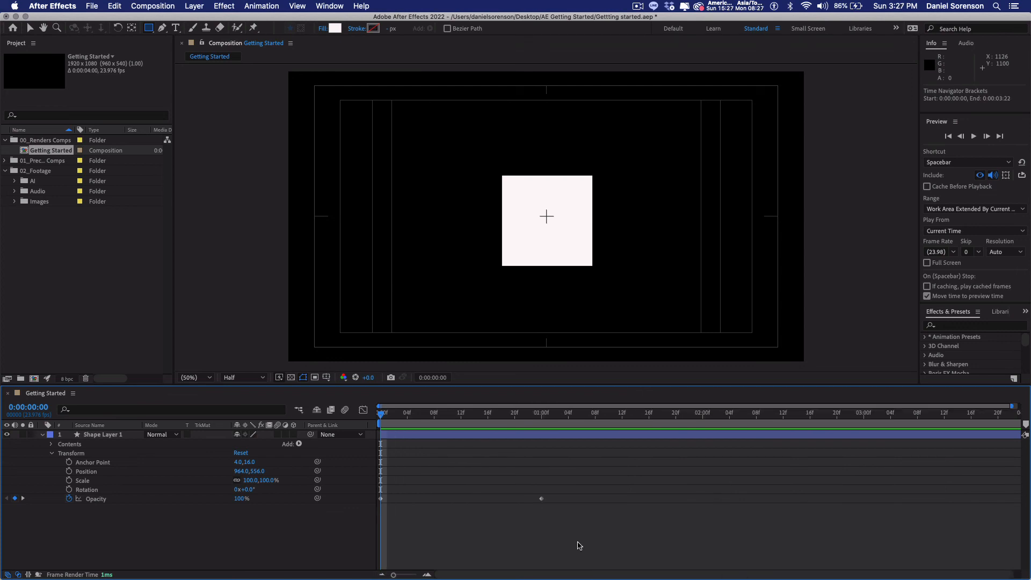